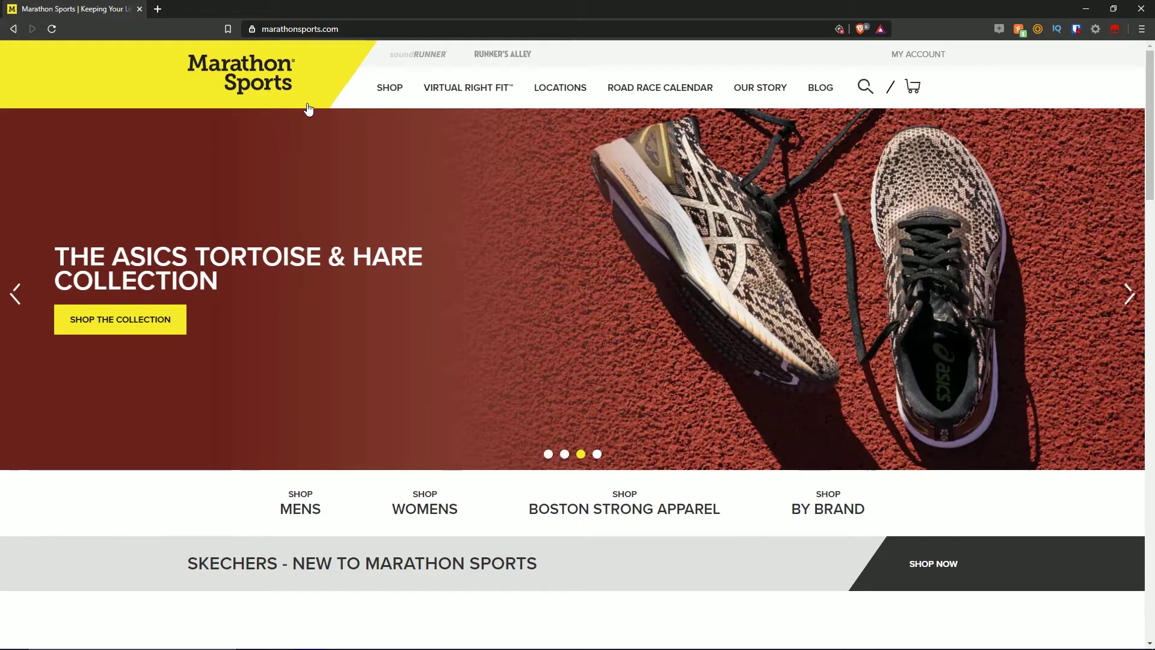
# Step: From Men > Shoes, add the Adidas Boston 9 in size 7 ($120.00) to the cart and review it
pyautogui.moveTo(394, 97)
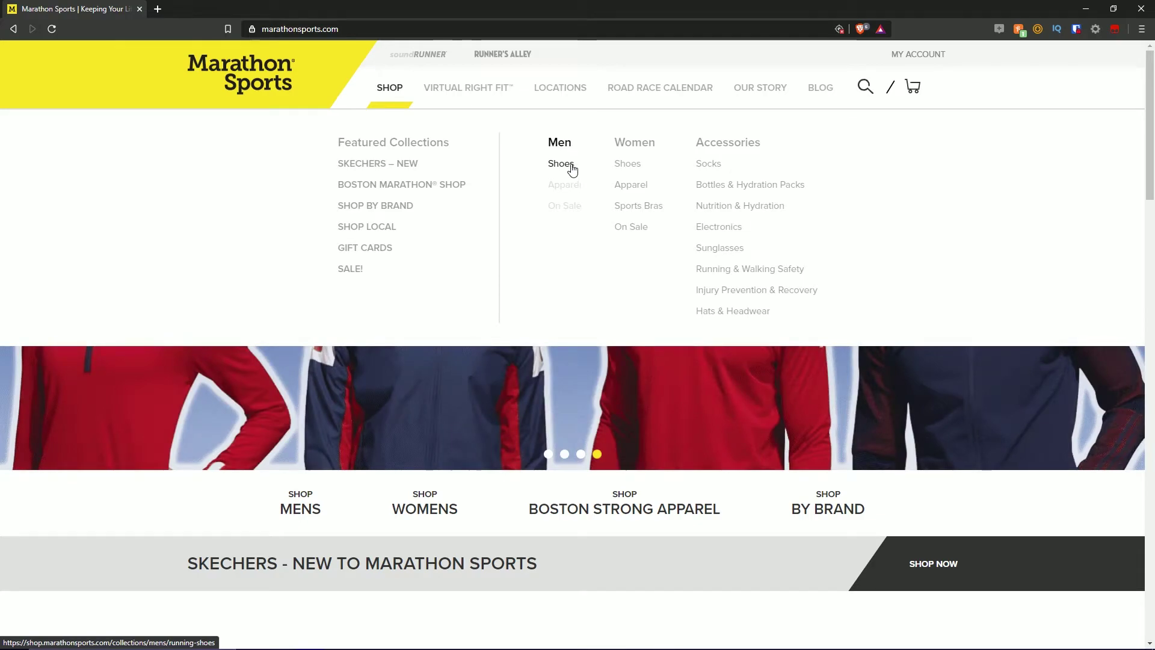
pyautogui.click(551, 169)
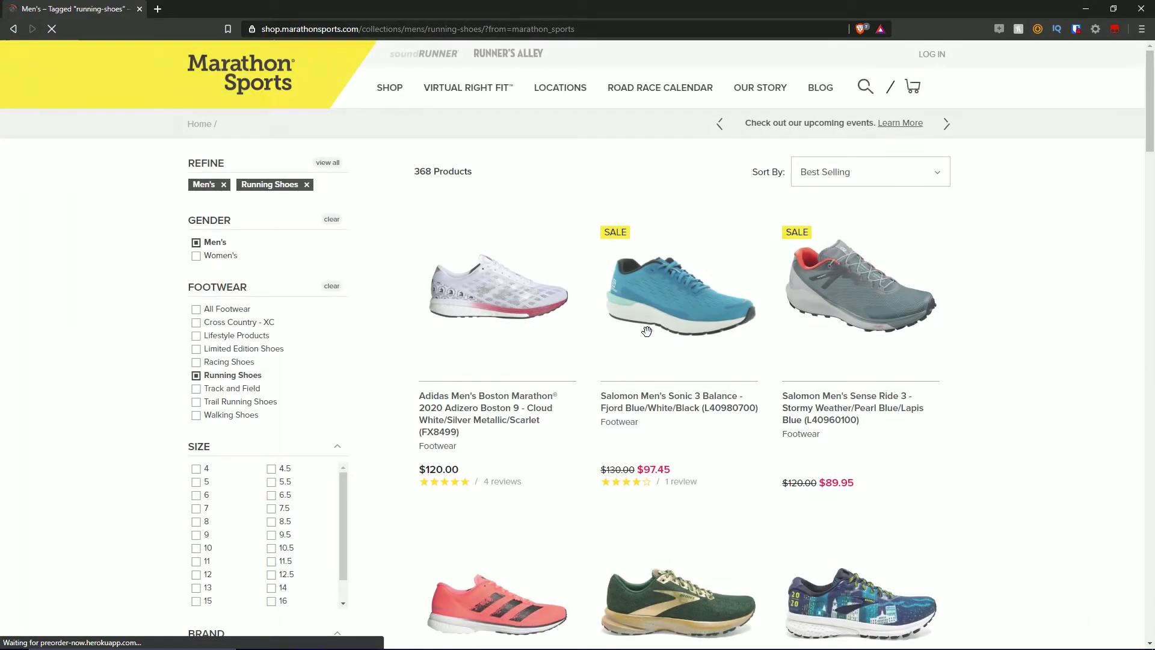
pyautogui.click(512, 302)
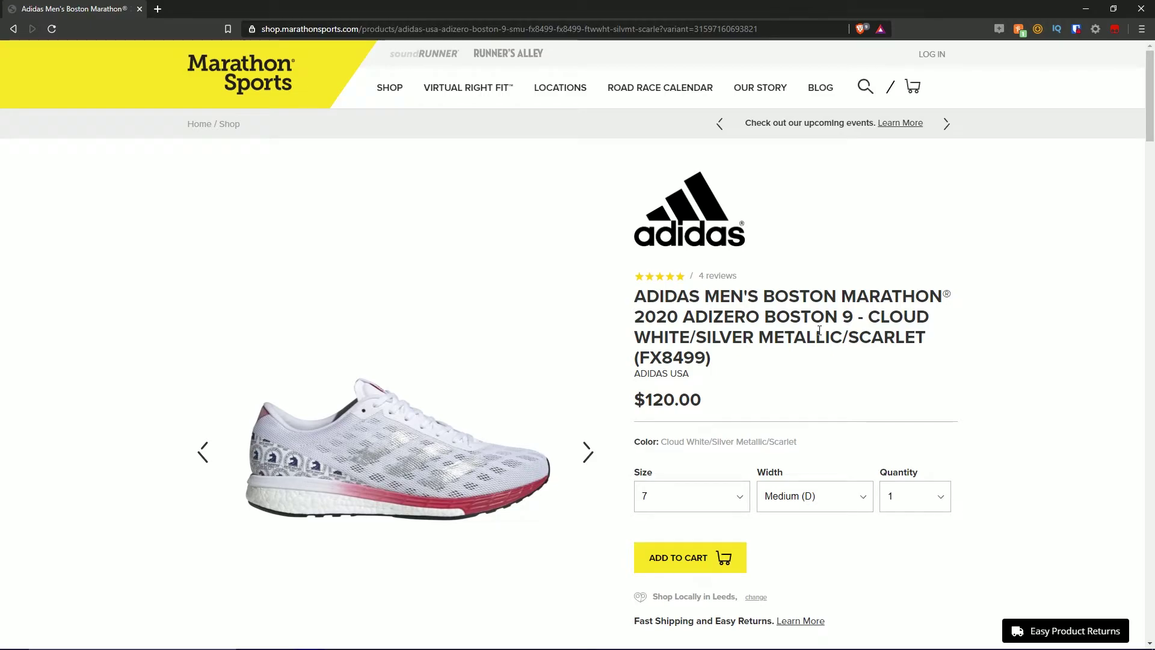
pyautogui.scroll(-1, 756, 408)
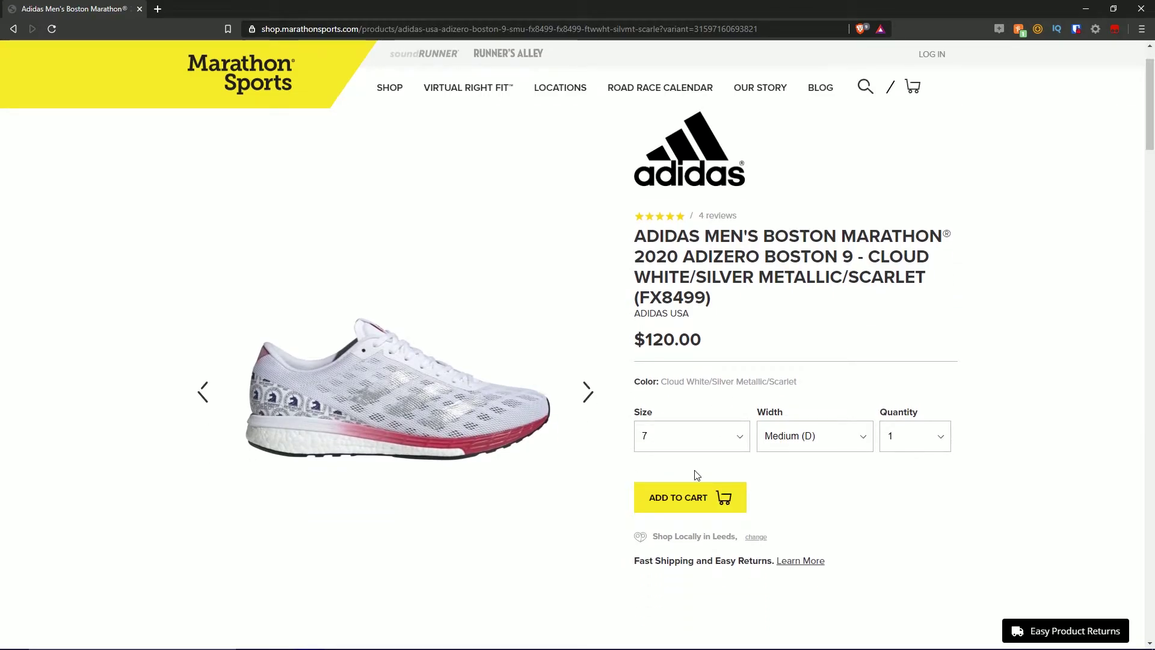
pyautogui.click(637, 486)
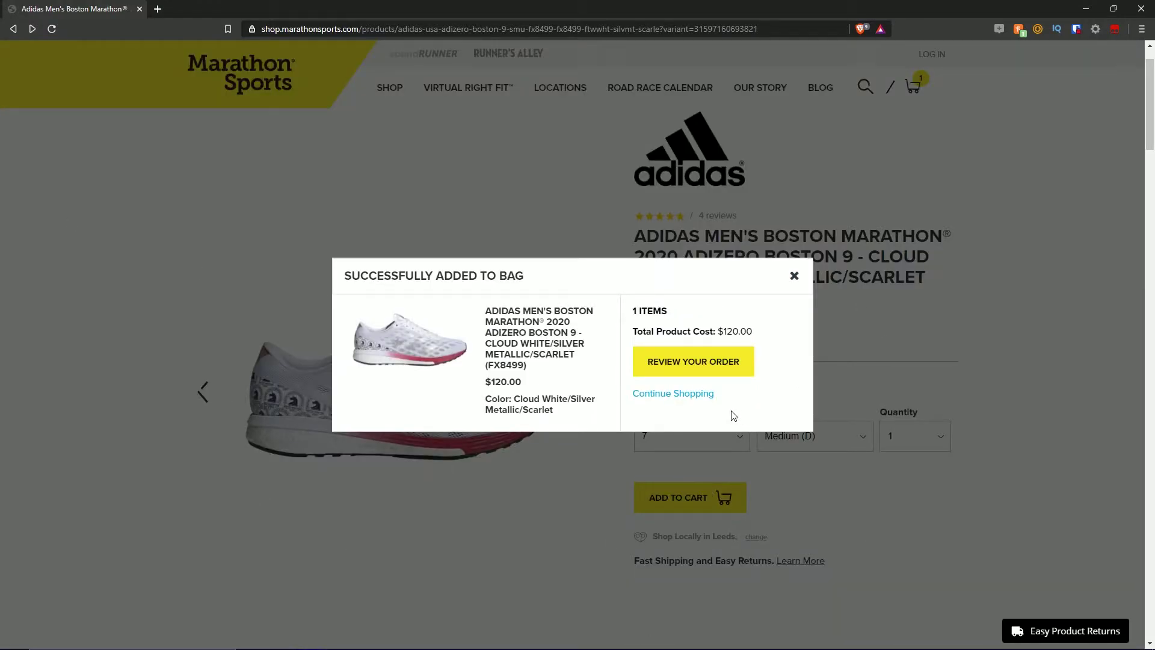
pyautogui.click(682, 369)
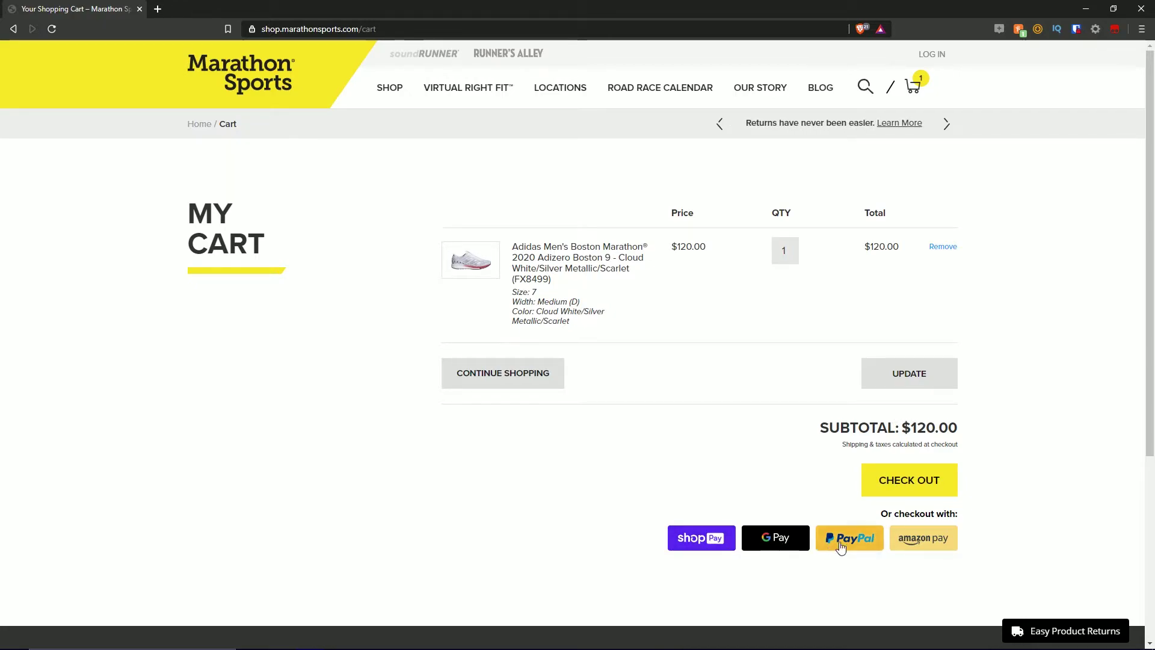
# Step: Check out, dismiss the coupon popup, and advance to payment with USPS First-Class Package International shipping
pyautogui.click(925, 487)
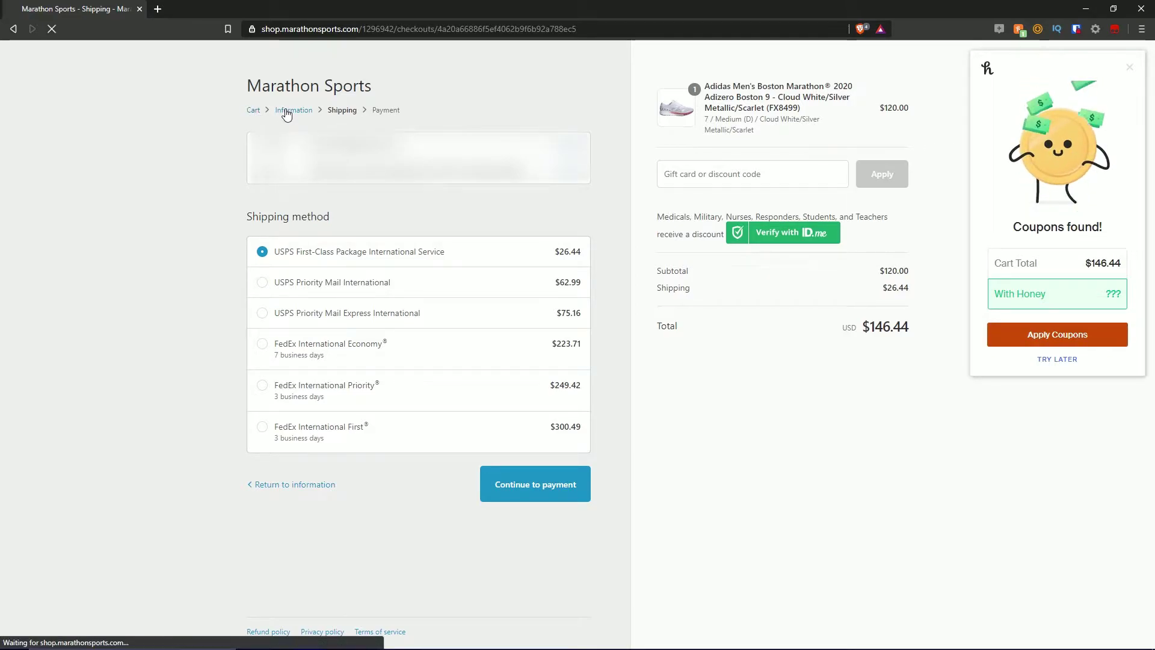
pyautogui.click(314, 92)
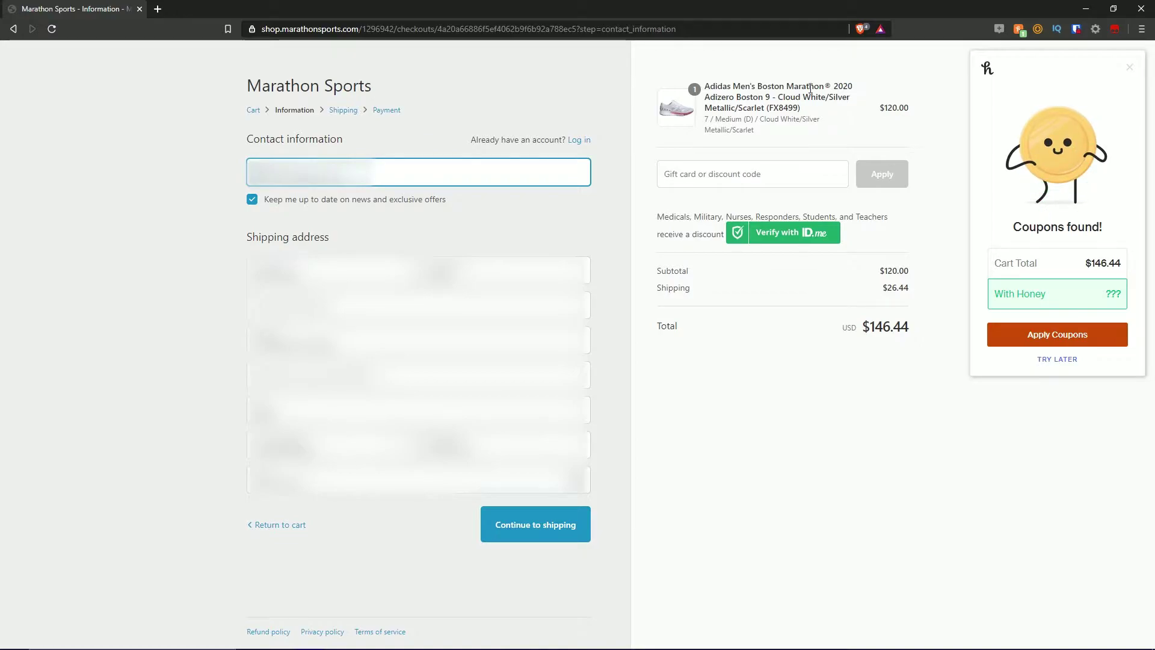
pyautogui.click(1129, 69)
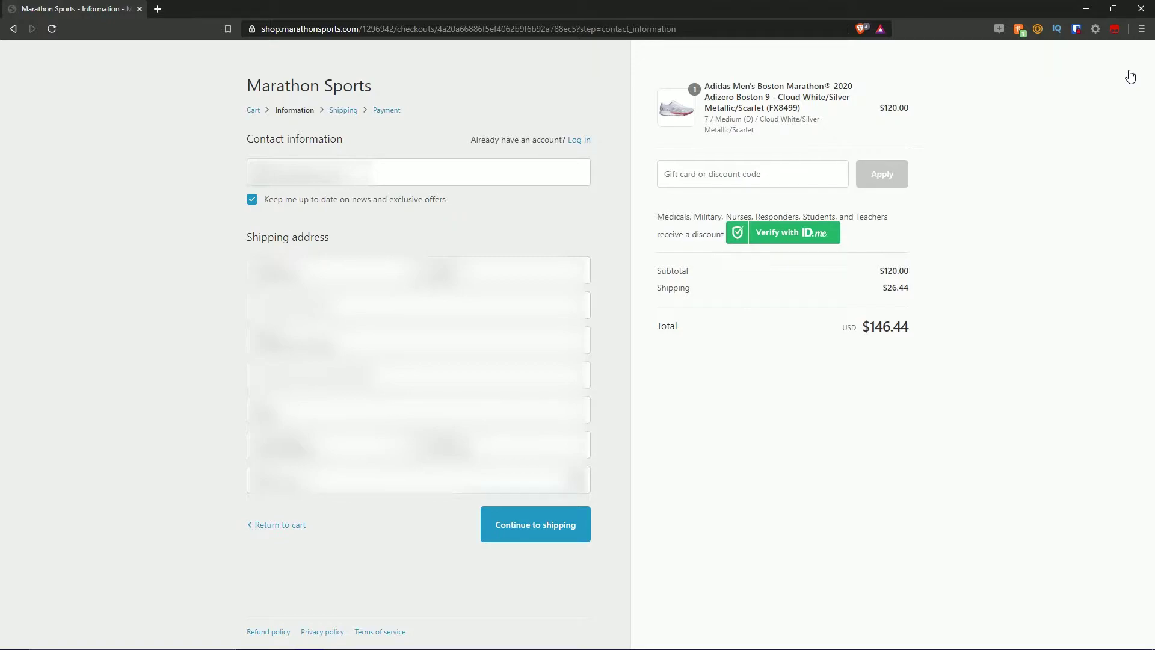
pyautogui.click(528, 524)
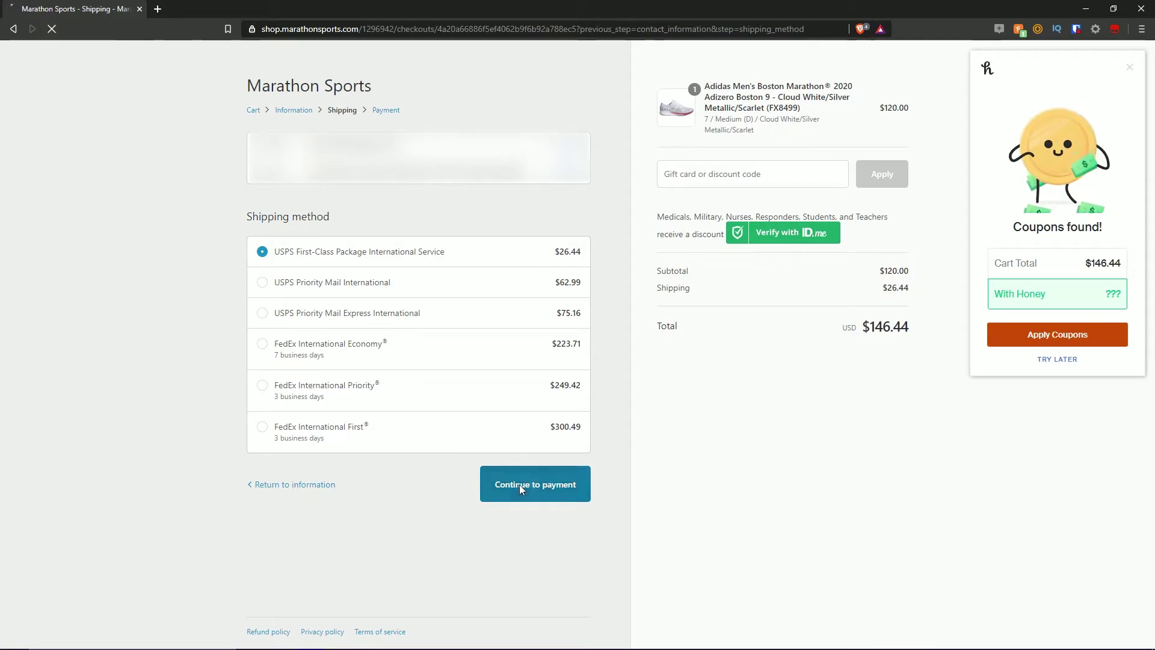
pyautogui.click(516, 488)
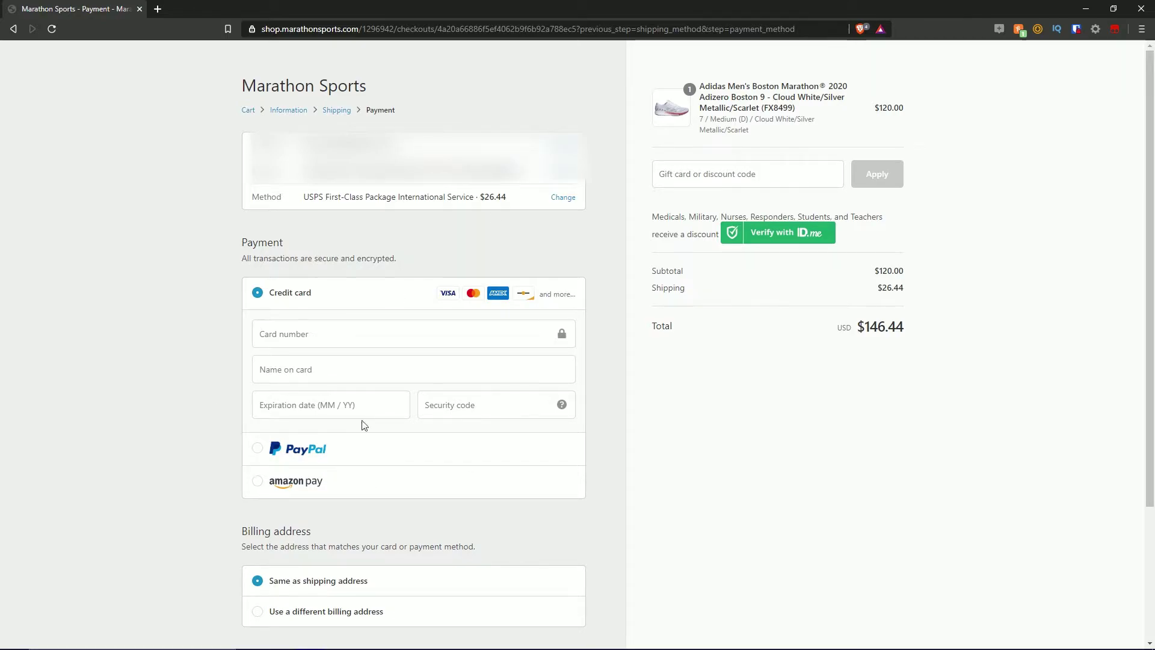
# Step: Inspect the payment page in DevTools and prepare an empty Elements search, clearing the test query 'windows'
pyautogui.rightClick(715, 432)
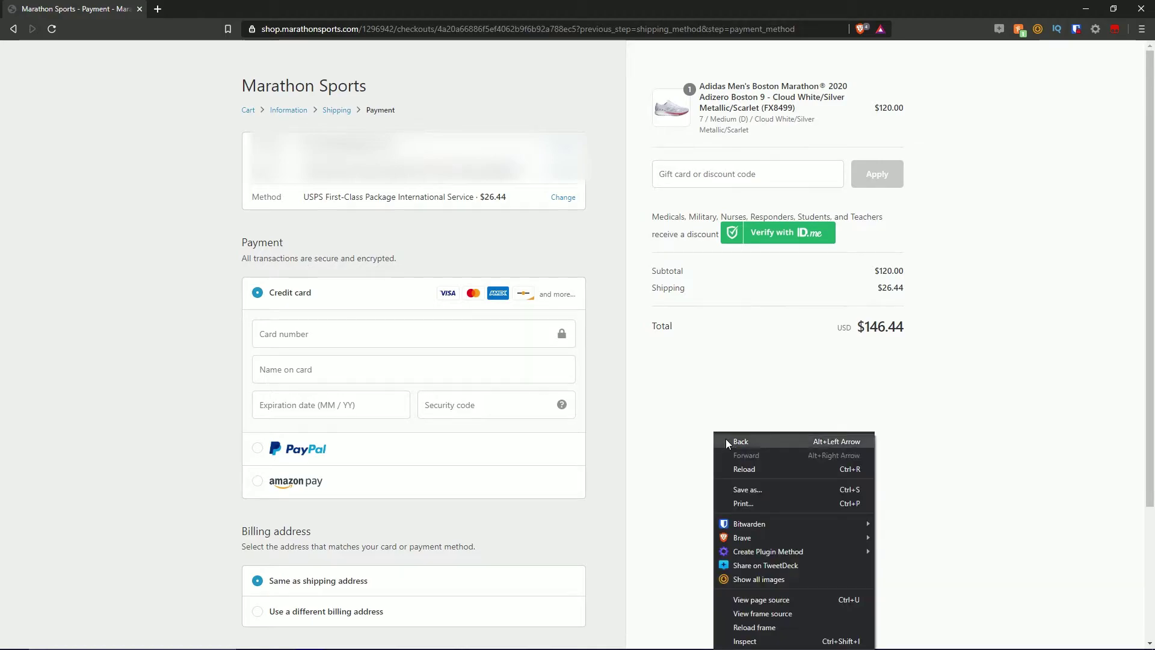
pyautogui.click(741, 641)
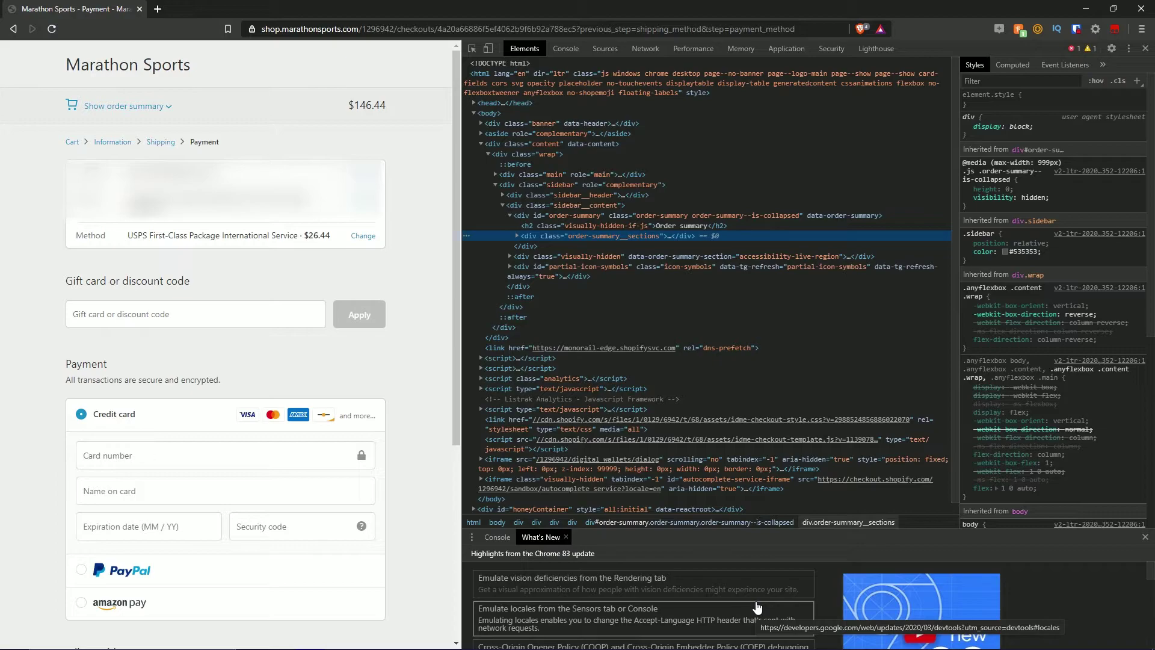
pyautogui.hotkey('ctrl', 'f')
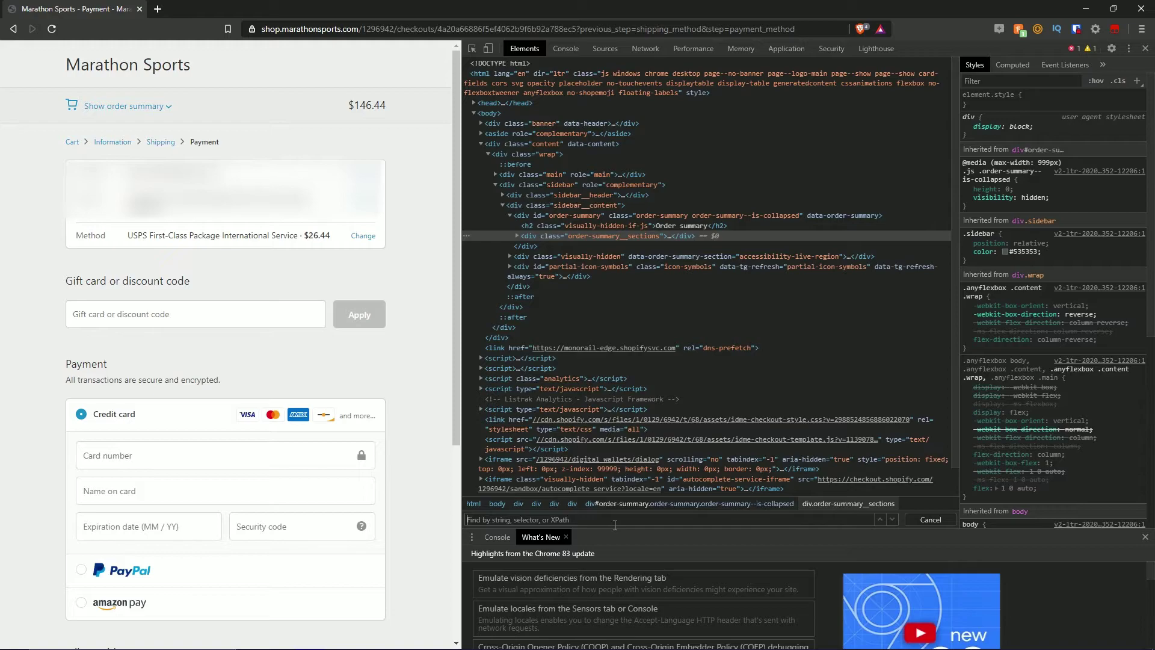
pyautogui.write('windows')
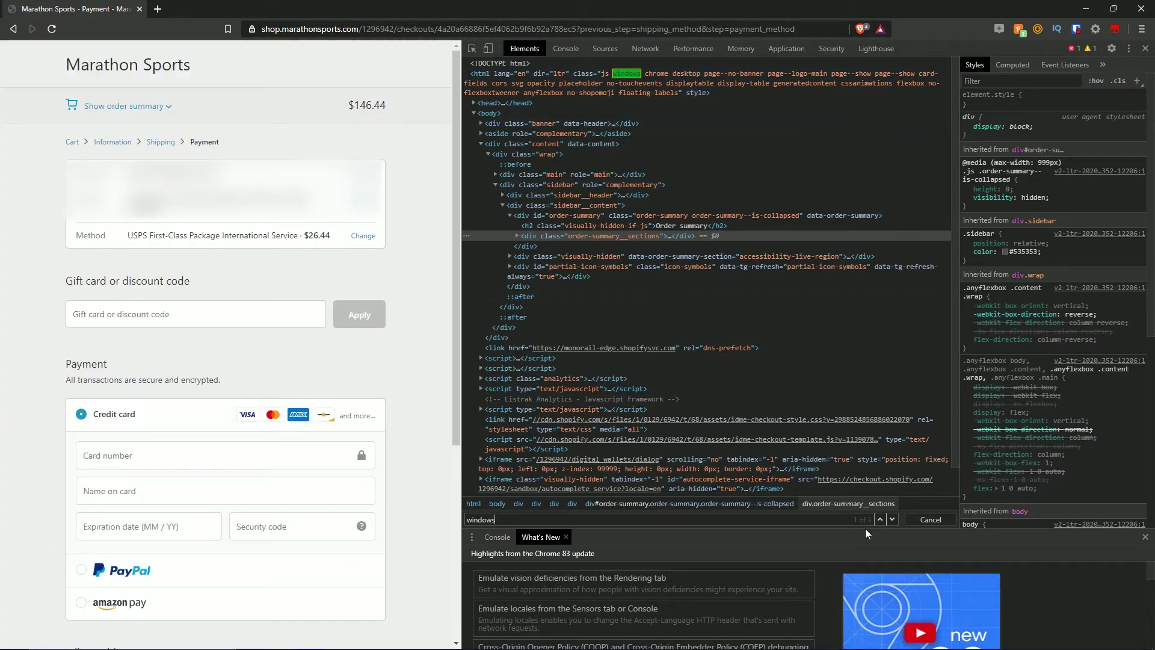
pyautogui.hotkey('ctrl', 'a')
pyautogui.press('BackSpace')
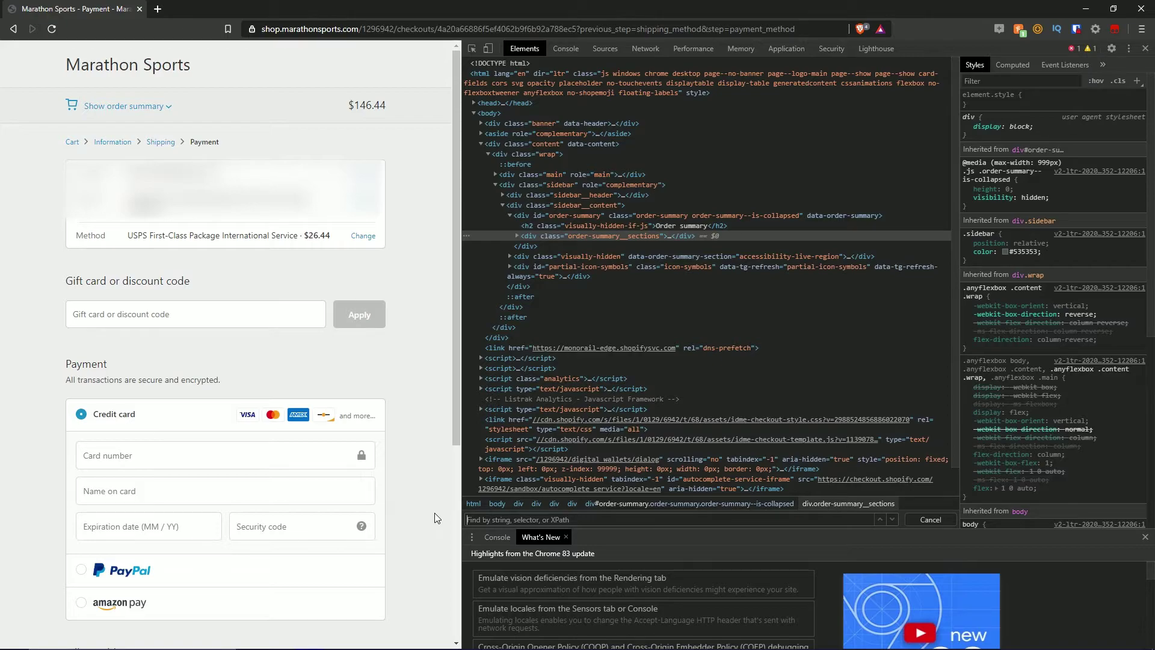
# Step: Search Elements for 'data-select-gateway' and select the express PayPal gateway node with value 237469716
pyautogui.write('data')
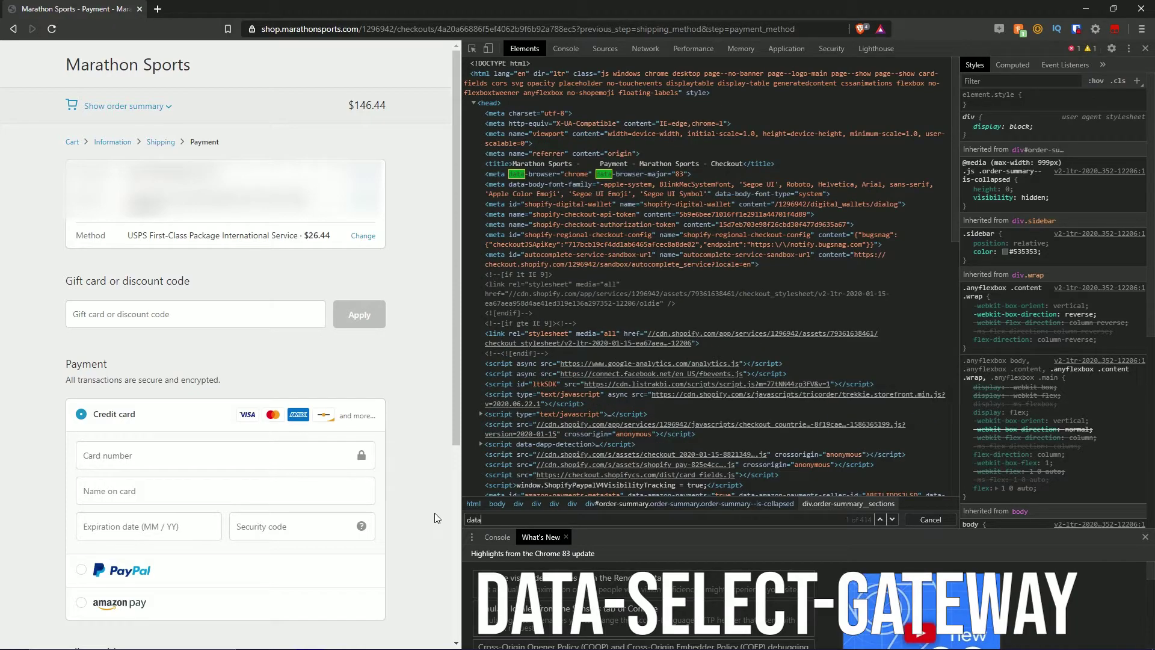
pyautogui.write('-select-pl')
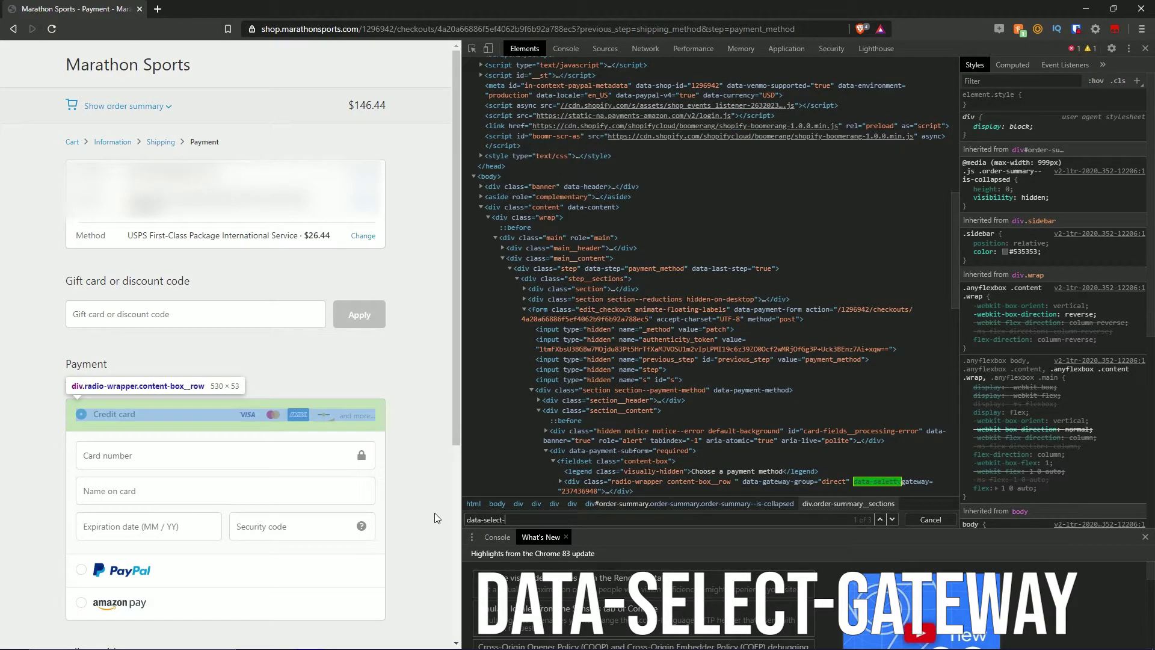
pyautogui.press('BackSpace')
pyautogui.press('BackSpace')
pyautogui.write('gateway')
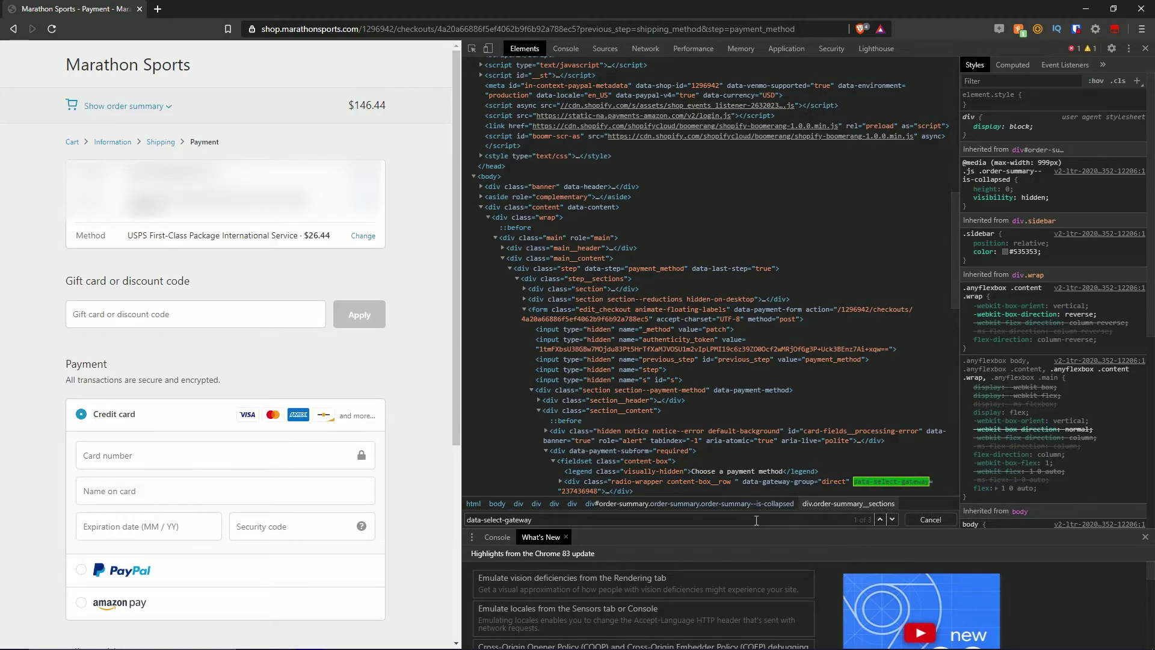
pyautogui.press('Return')
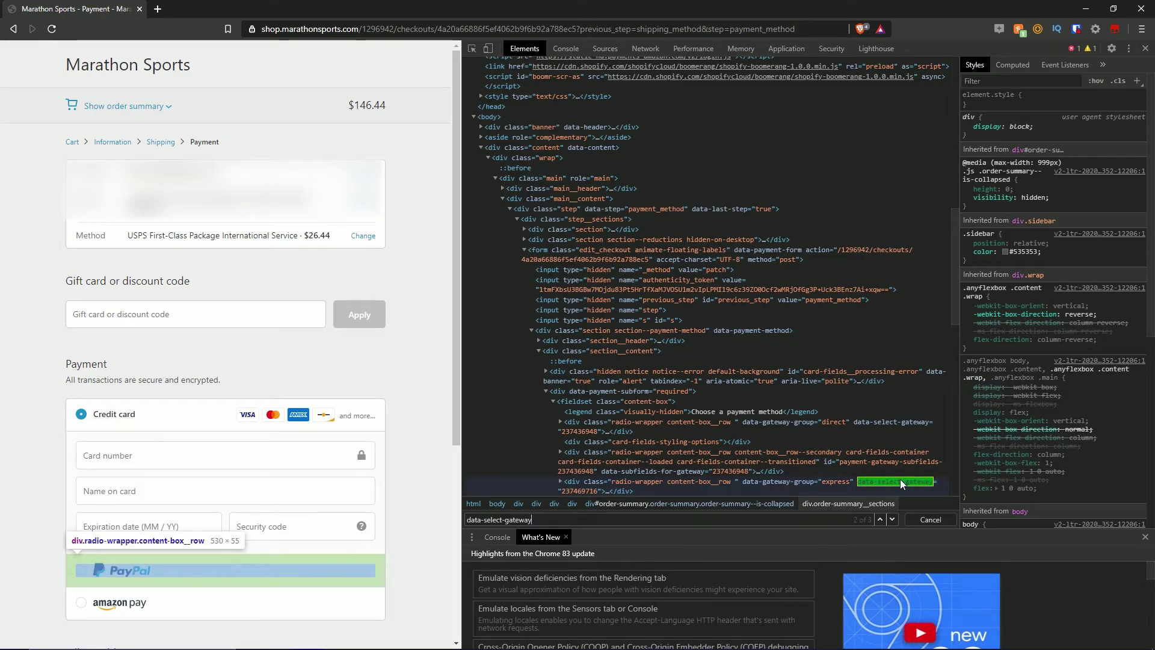
pyautogui.scroll(-1, 900, 479)
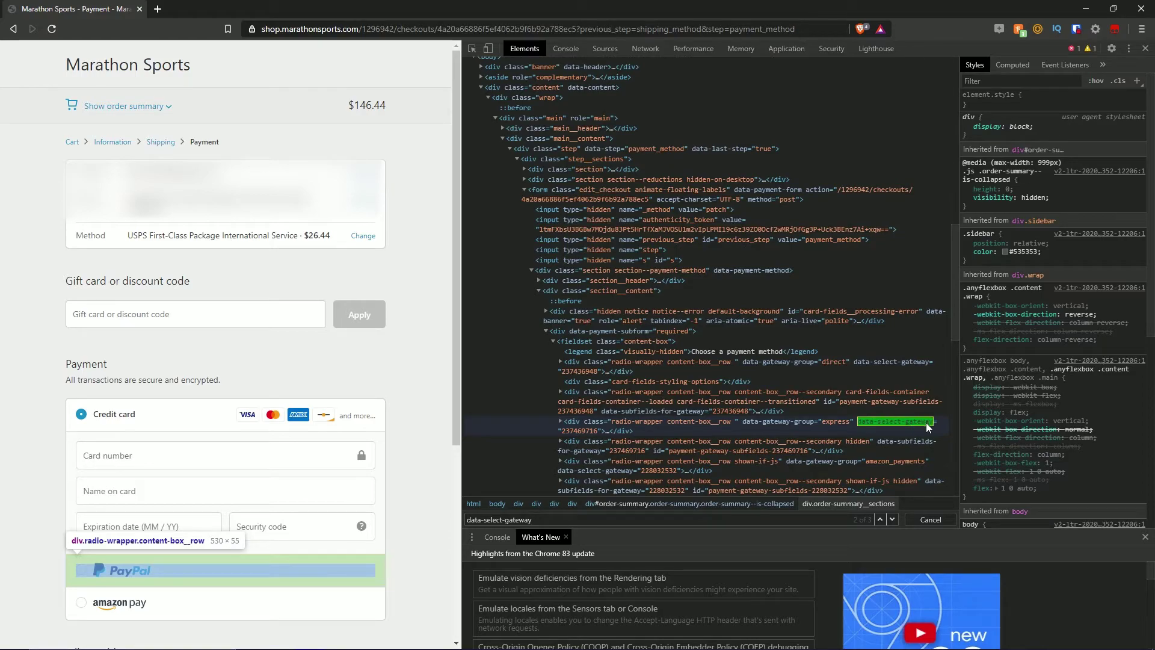
pyautogui.click(577, 428)
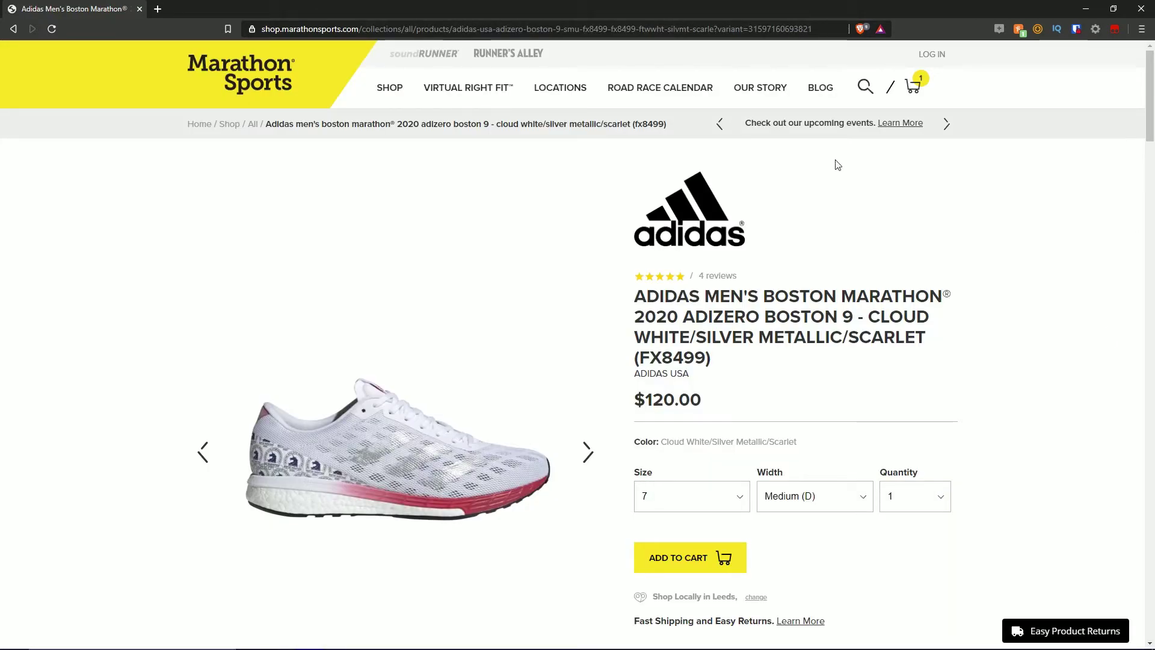
# Step: Copy the saved Adidas product URL from the Notepad notes and return to the sneaker bot
pyautogui.click(367, 28)
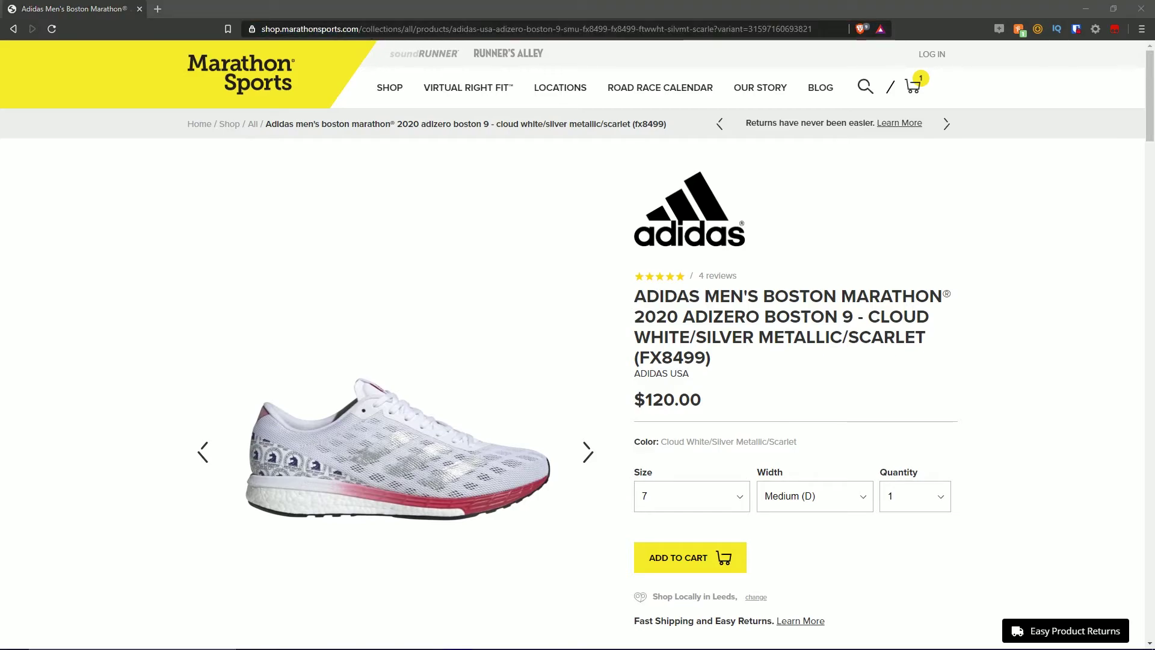
pyautogui.hotkey('alt', 'Tab')
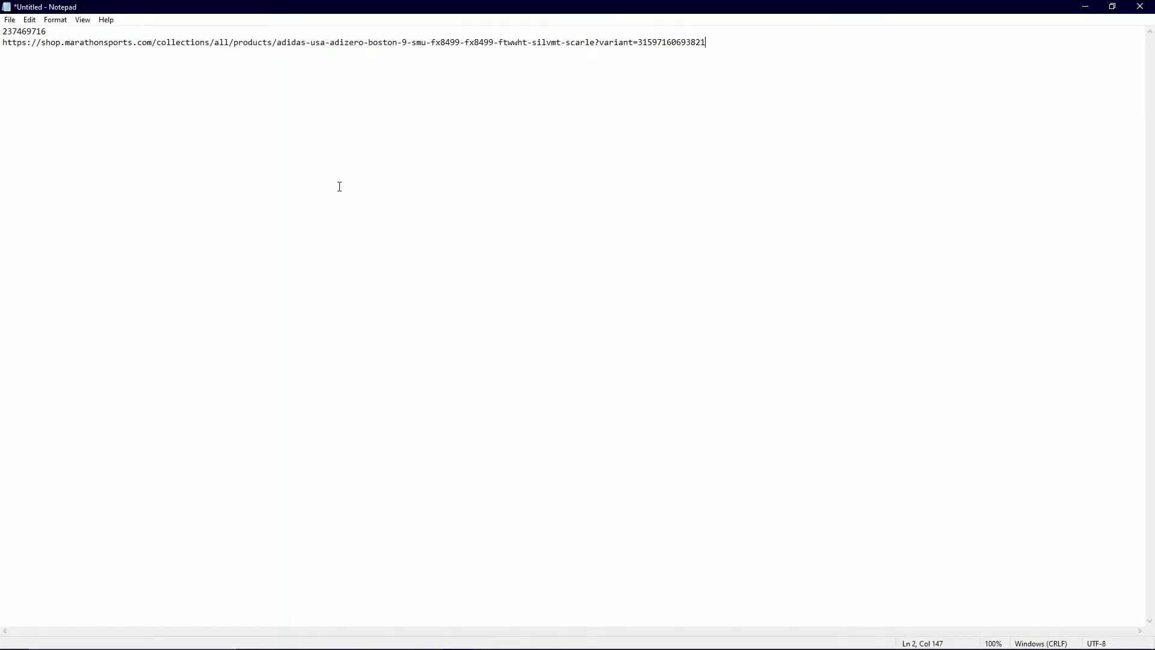
pyautogui.hotkey('ctrl', 'a')
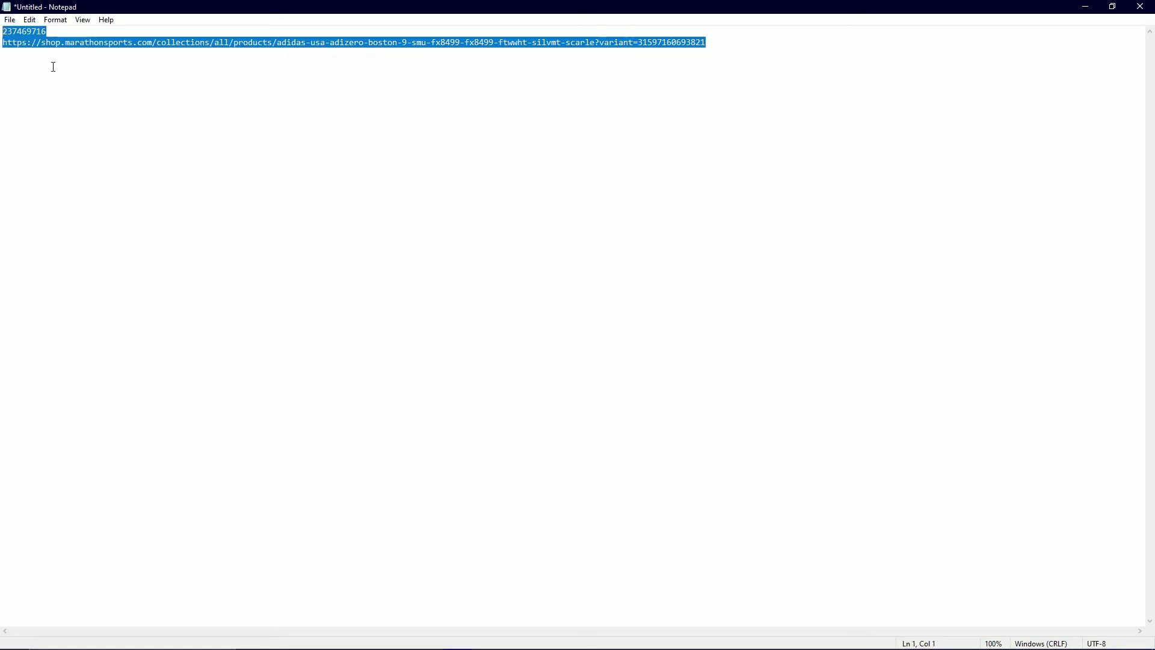
pyautogui.click(455, 187)
pyautogui.hotkey('alt', 'Tab')
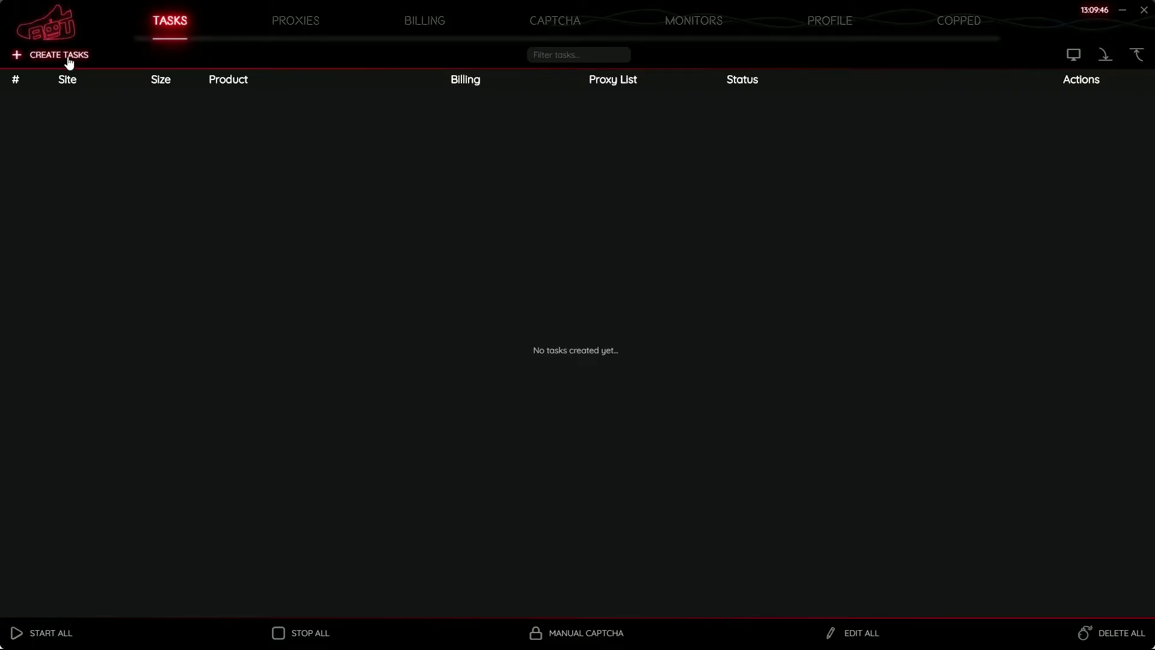
# Step: Start a new MarathonSports task in Fast Mode and paste the Adidas product link
pyautogui.click(38, 56)
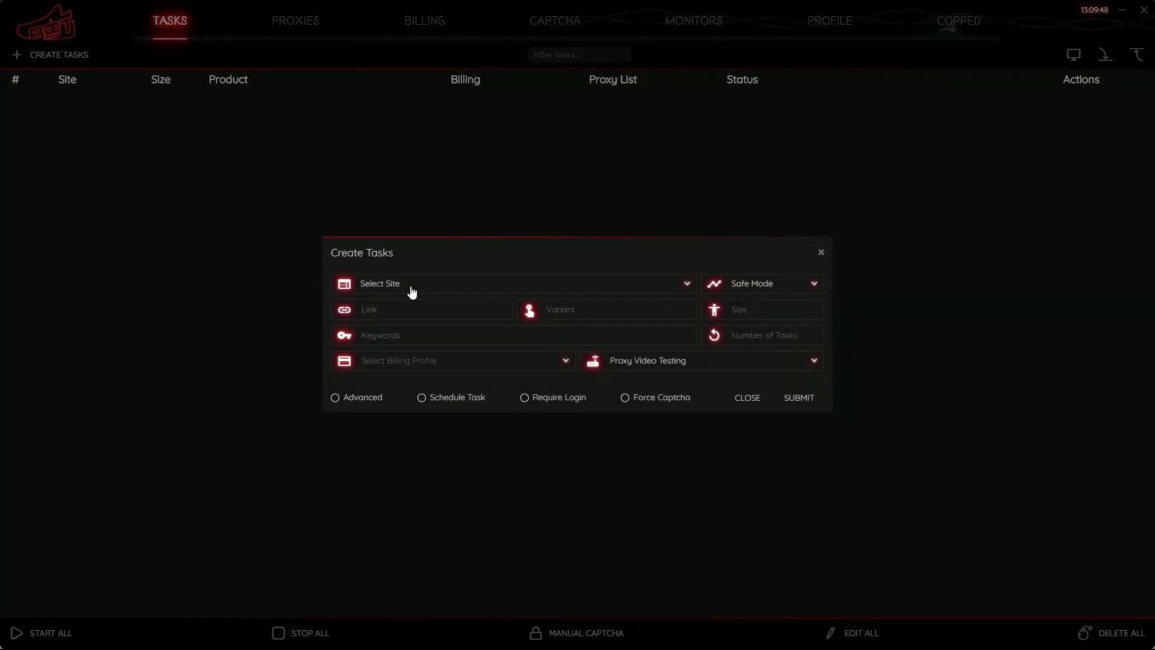
pyautogui.click(412, 285)
pyautogui.write('marath')
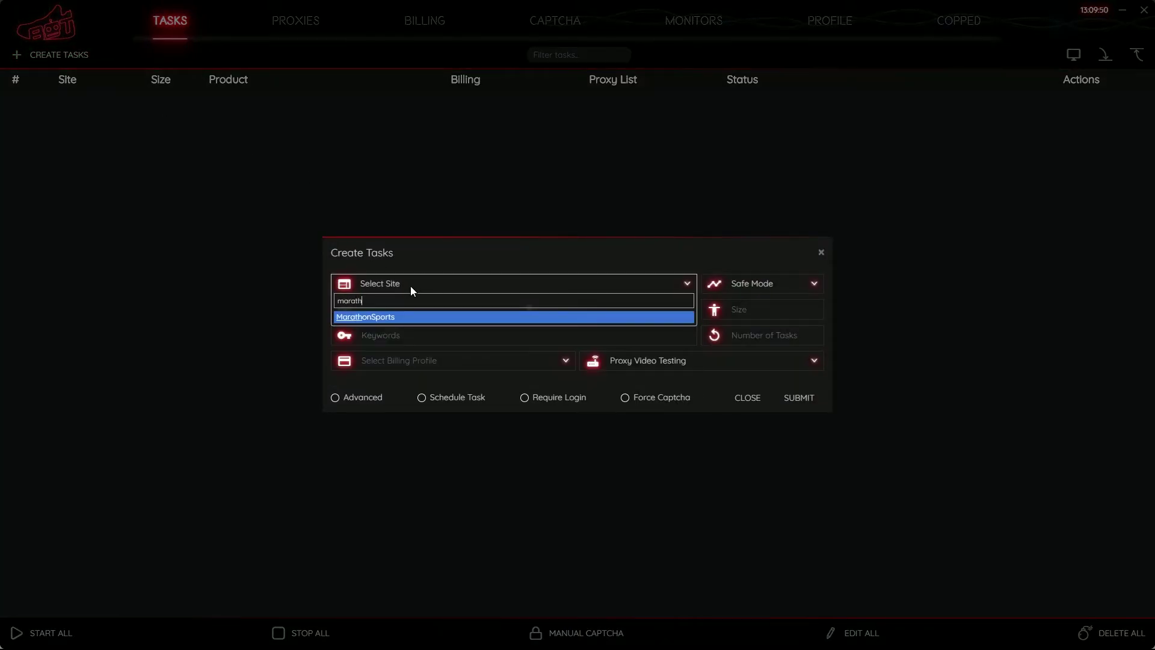
pyautogui.press('Return')
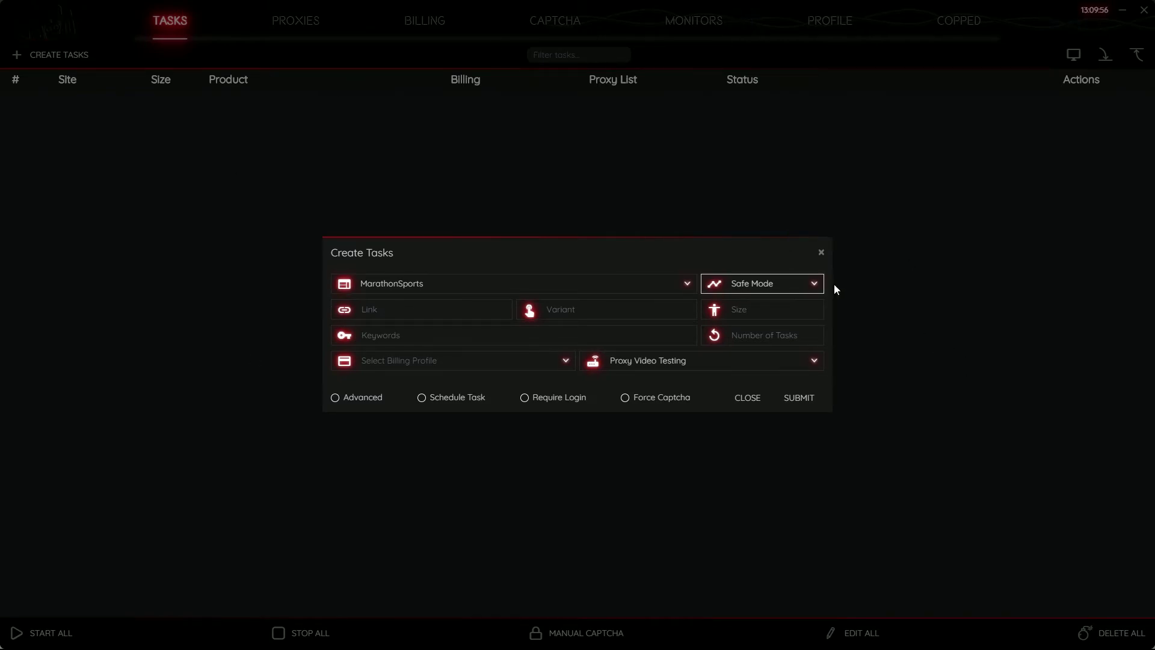
pyautogui.click(774, 283)
pyautogui.click(743, 311)
pyautogui.click(426, 311)
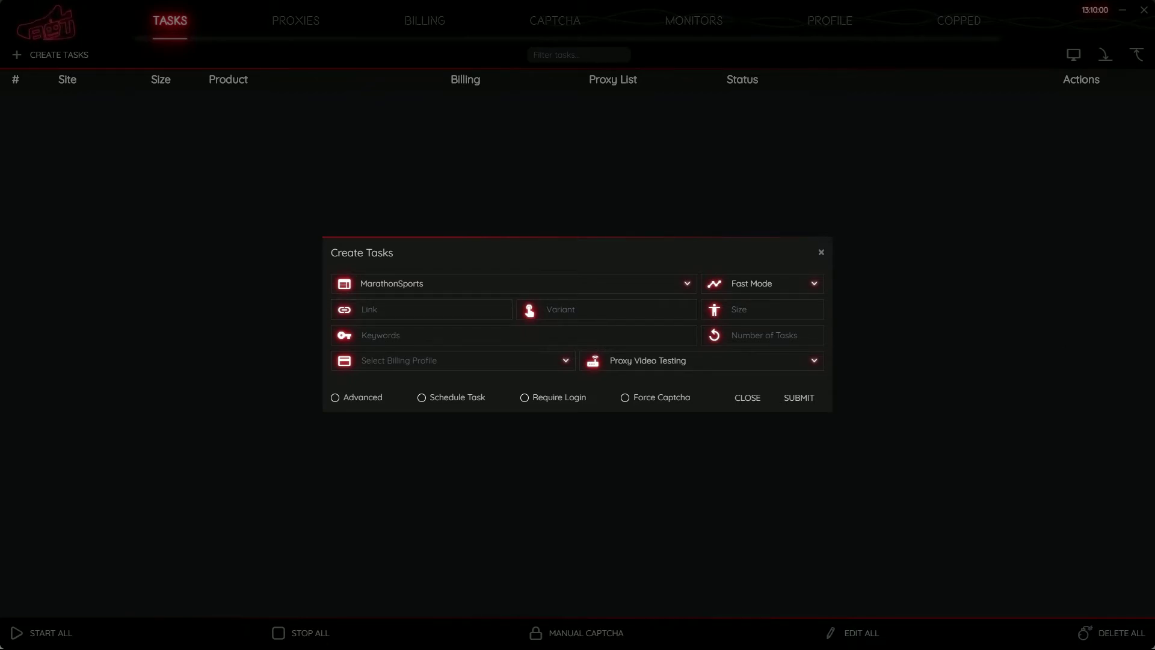
pyautogui.click(391, 309)
pyautogui.hotkey('ctrl', 'v')
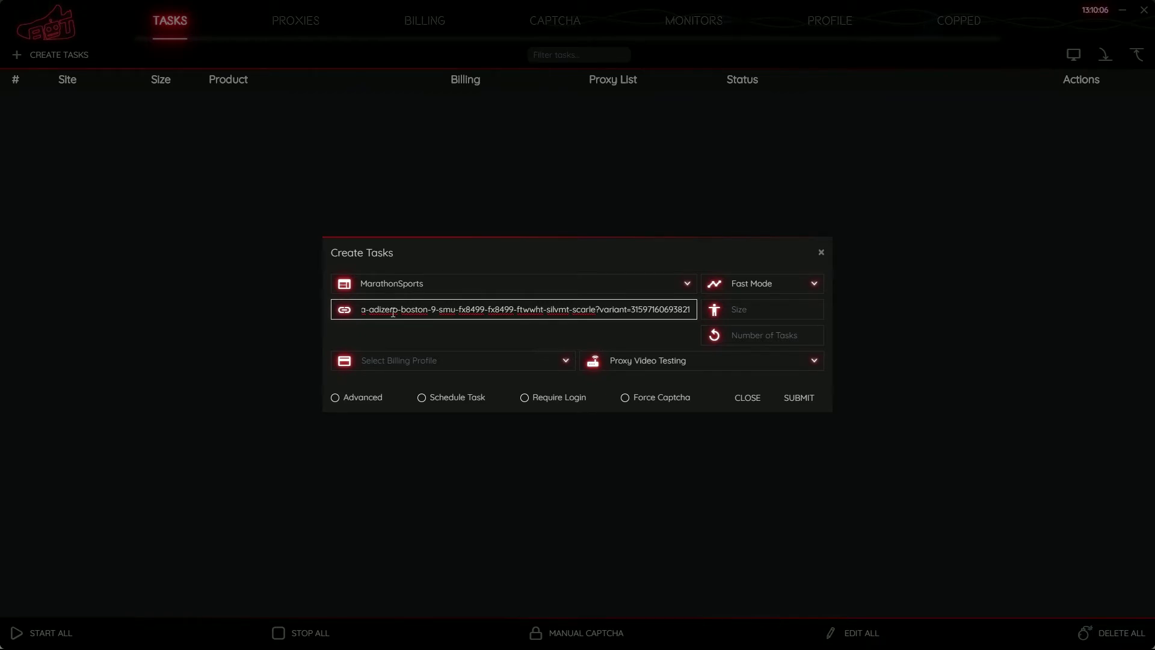
# Step: Set size 7, 1 task, No Proxy and the Test billing profile
pyautogui.click(755, 309)
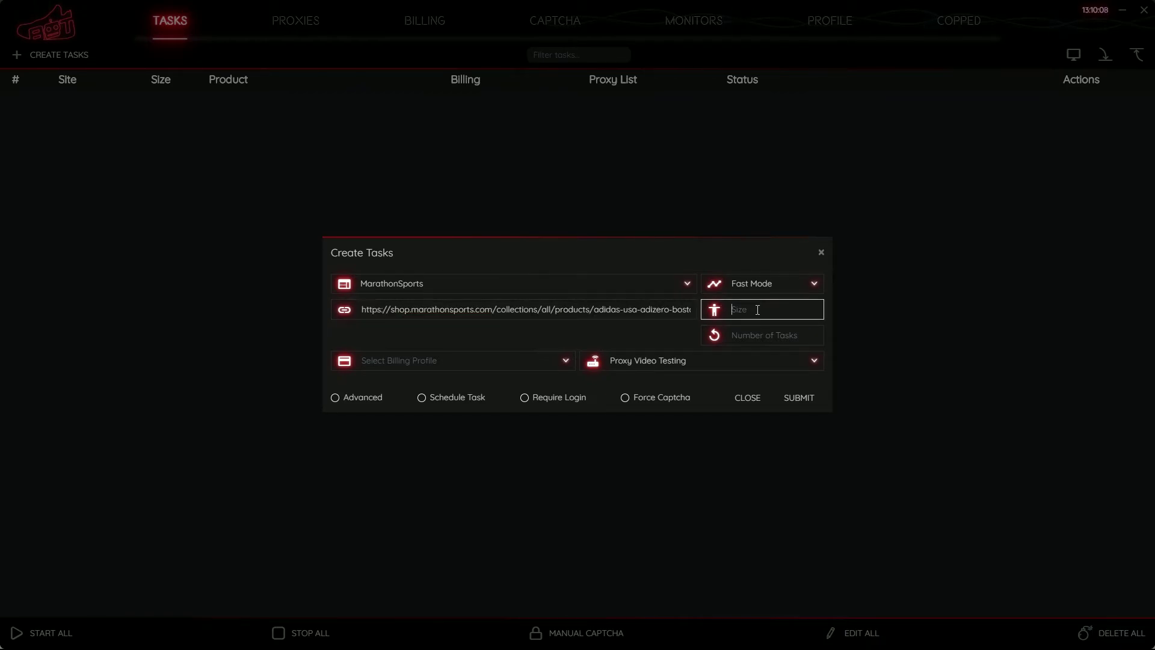
pyautogui.write('7')
pyautogui.click(746, 337)
pyautogui.write('1')
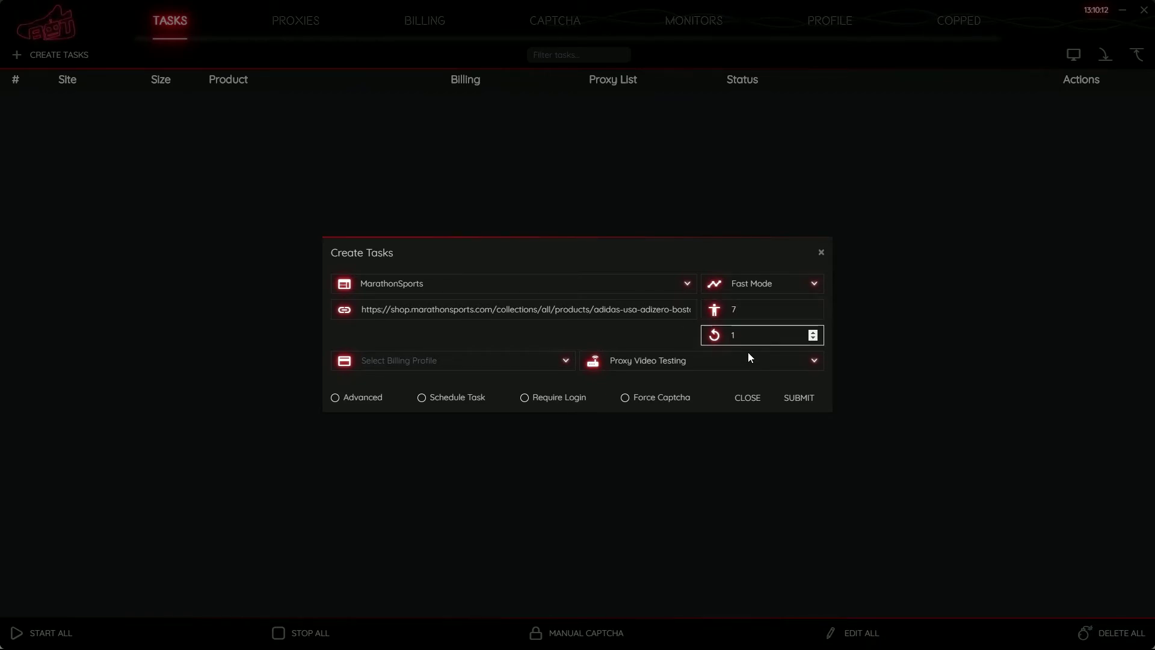
pyautogui.click(746, 360)
pyautogui.click(711, 389)
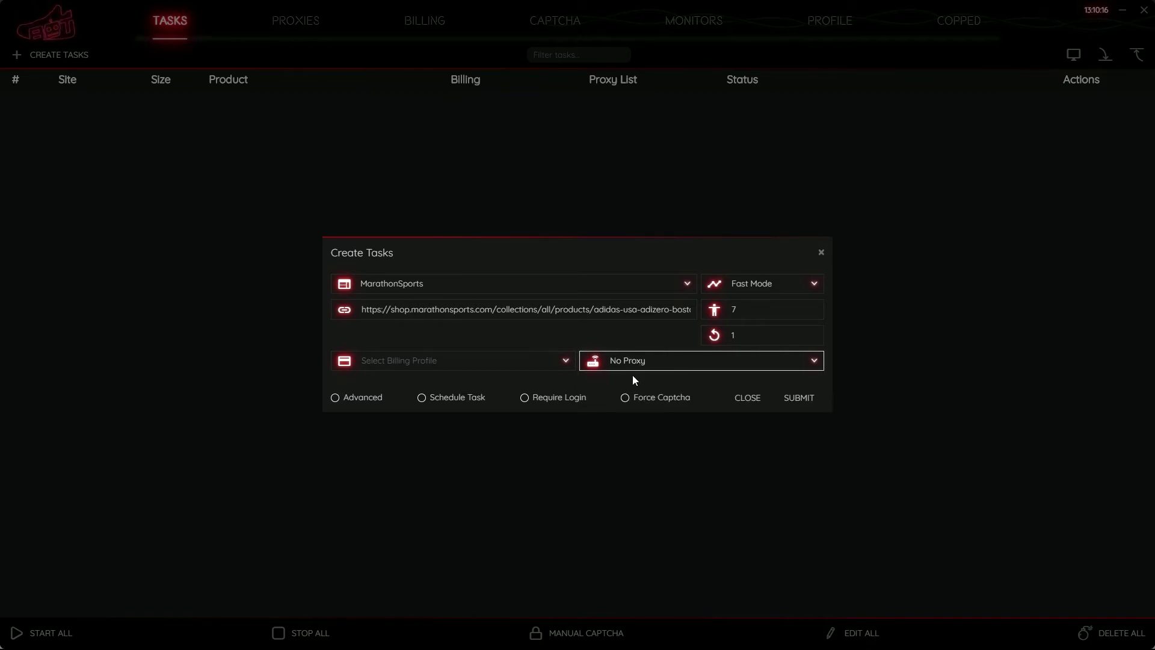
pyautogui.click(464, 360)
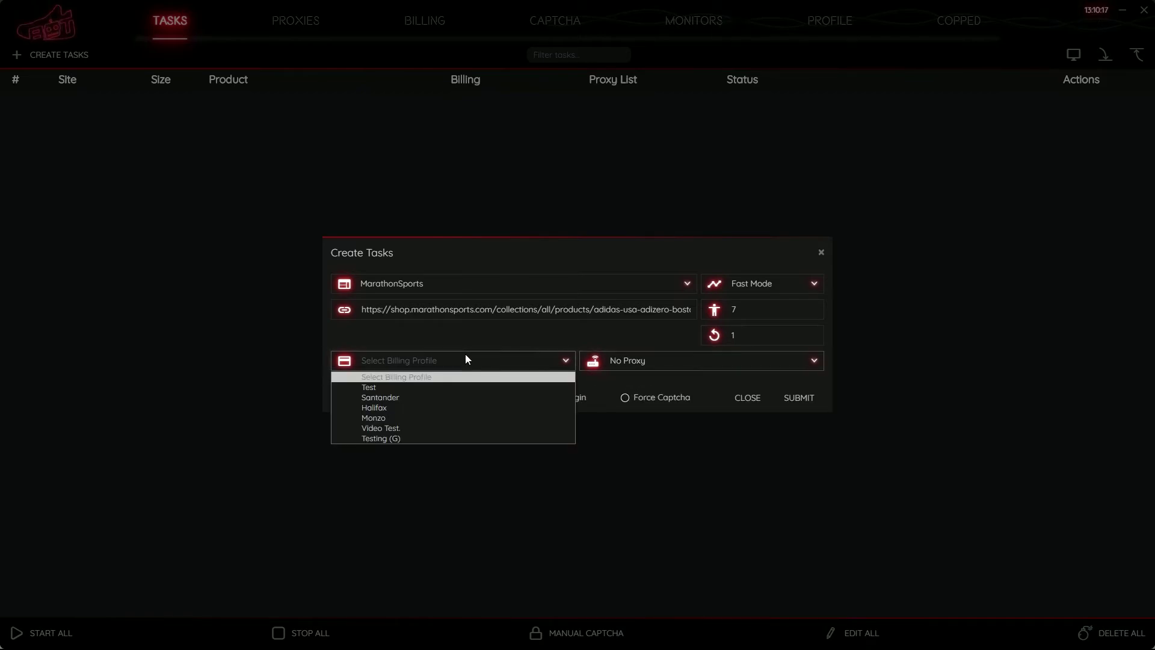
pyautogui.click(413, 385)
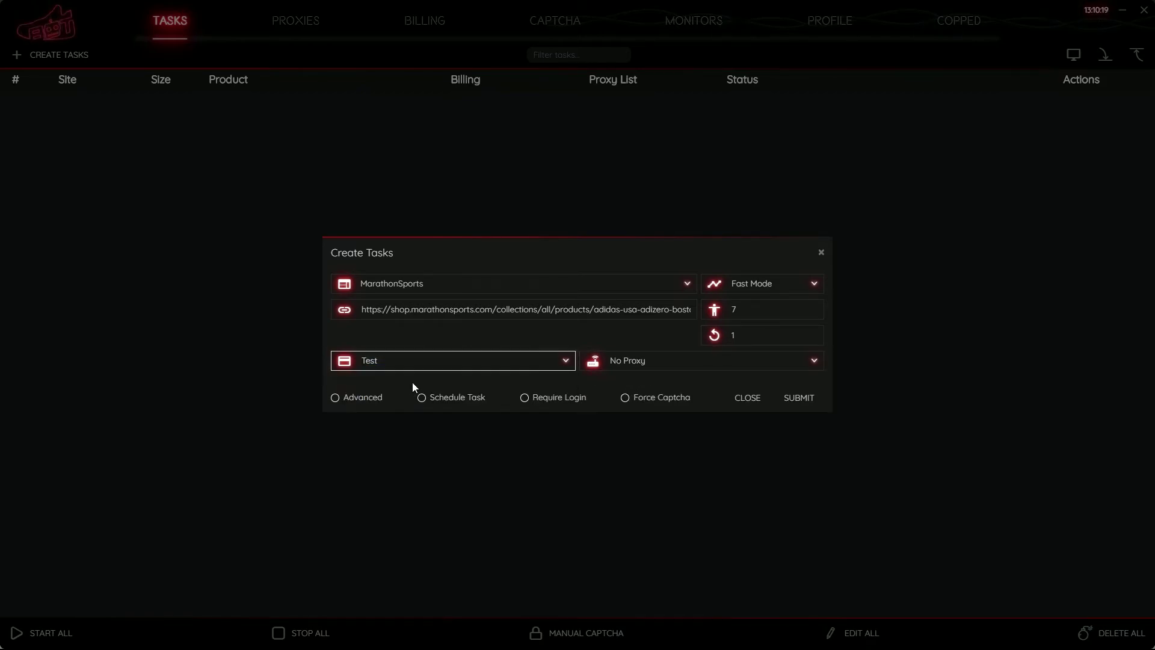
# Step: Paste preset payment gateway 237469716 under Advanced, submit the task, and disable the first captcha solver
pyautogui.click(348, 396)
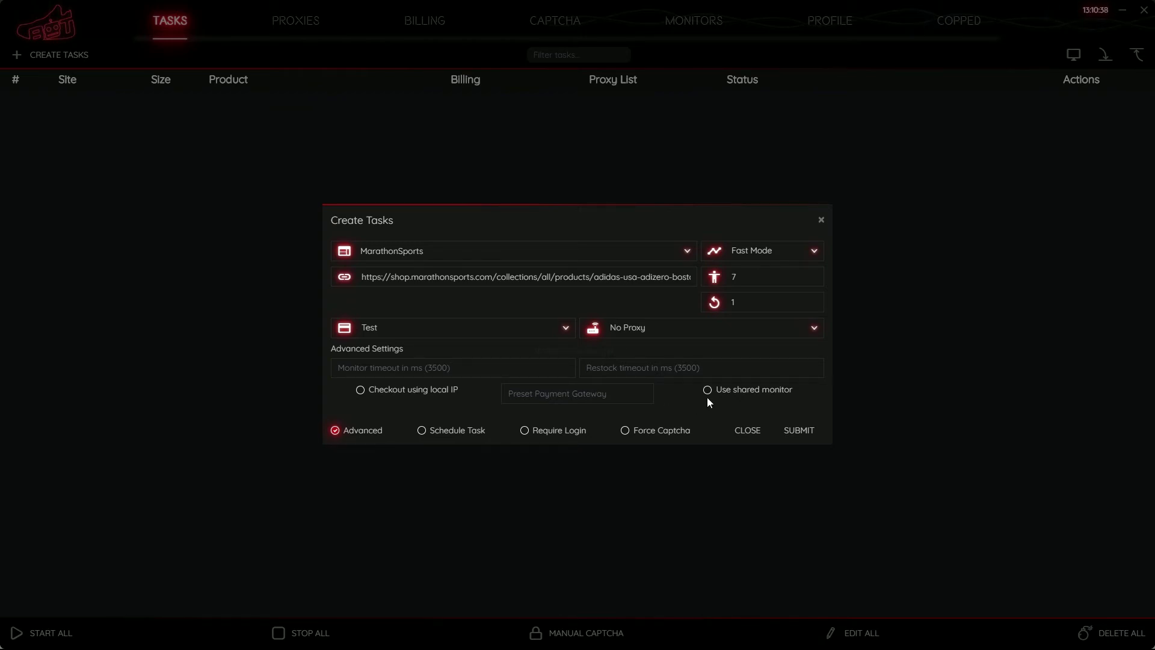
pyautogui.click(586, 396)
pyautogui.write('237469716')
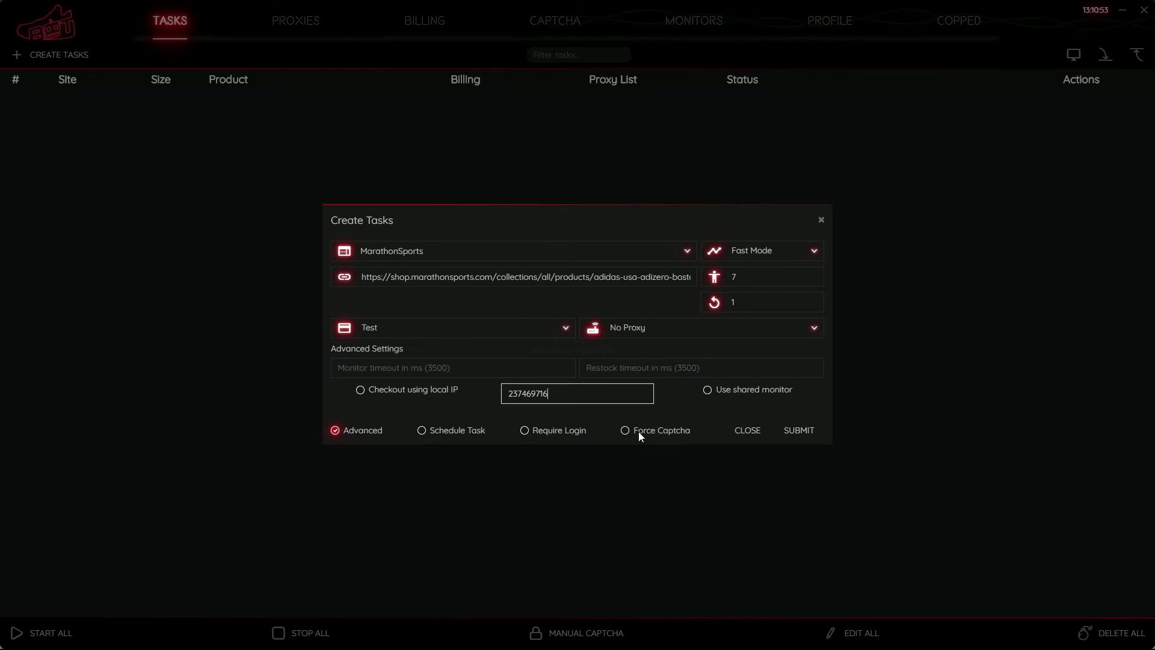
pyautogui.click(798, 434)
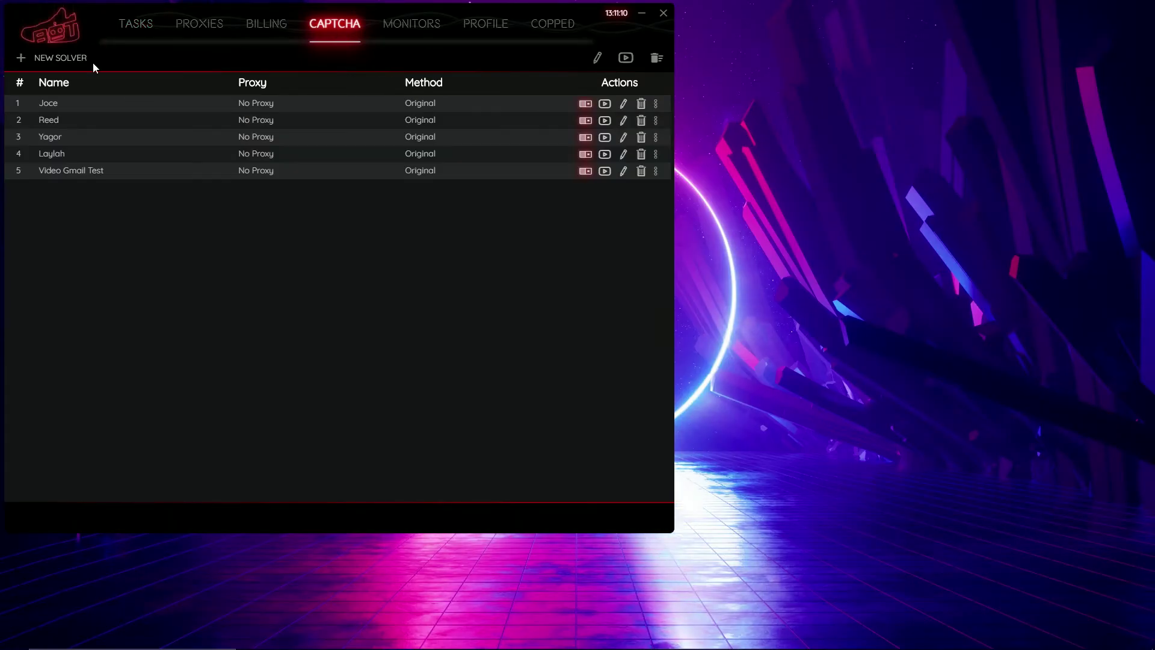
pyautogui.click(586, 103)
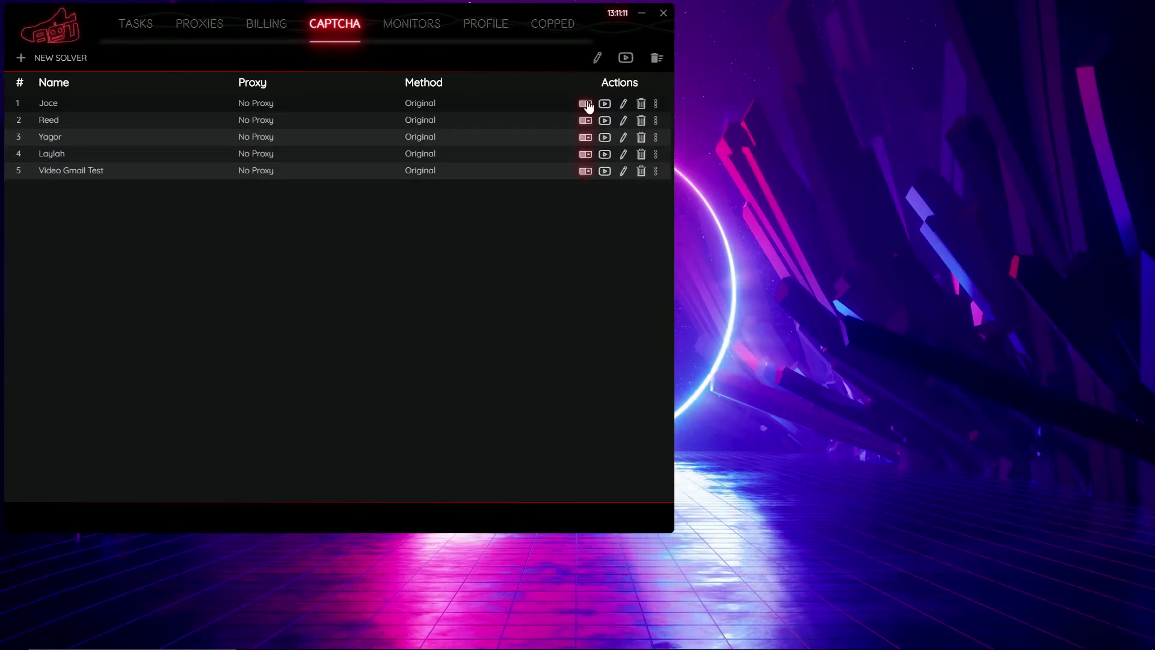
# Step: Disable the second, third and fifth captcha solvers, then open the fourth solver's window to the right
pyautogui.click(585, 120)
pyautogui.click(586, 137)
pyautogui.click(585, 171)
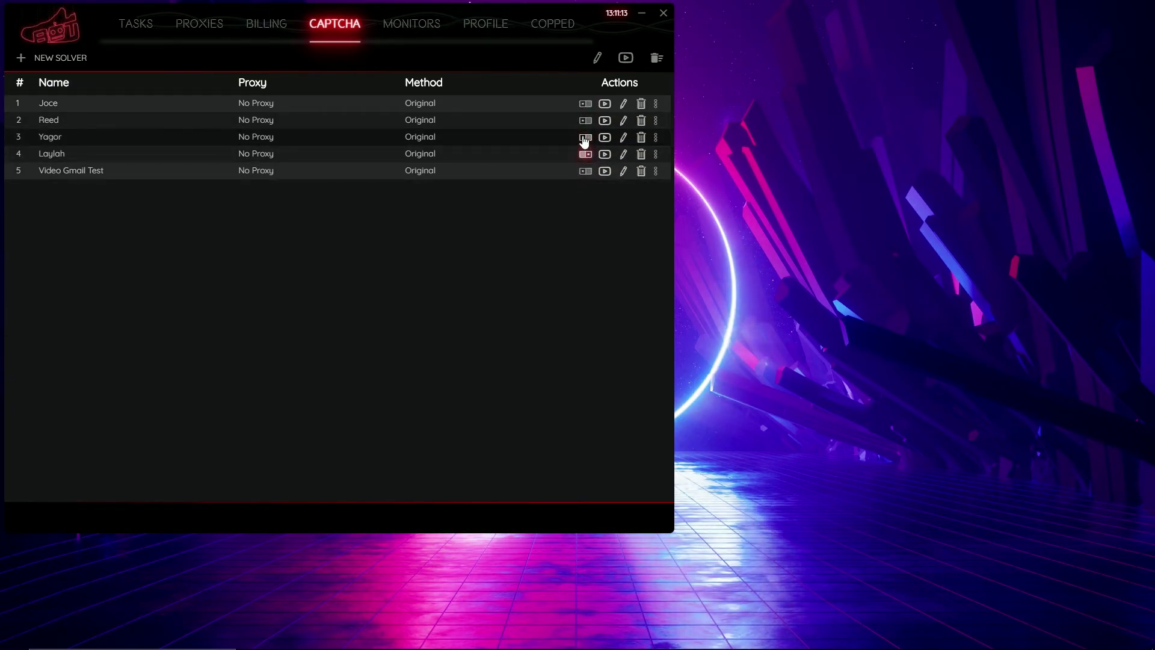
pyautogui.click(657, 155)
pyautogui.click(637, 170)
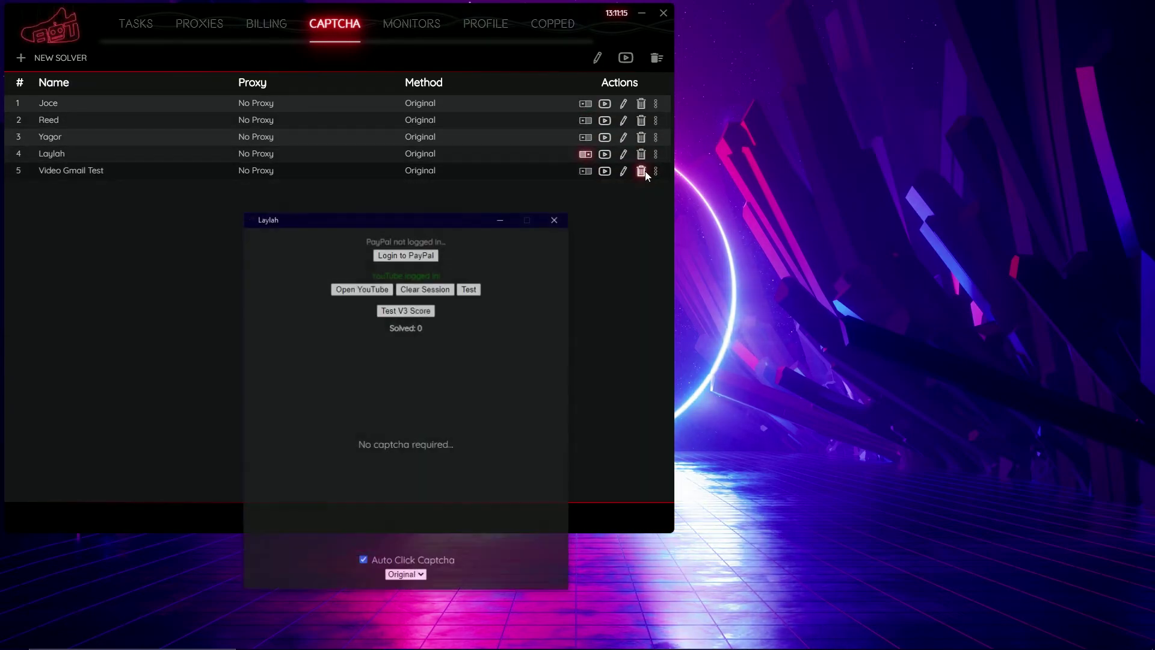
pyautogui.moveTo(457, 215); pyautogui.dragTo(933, 55)
# Step: Start the MarathonSports task from the task list and shift the checkout browser window right
pyautogui.click(135, 23)
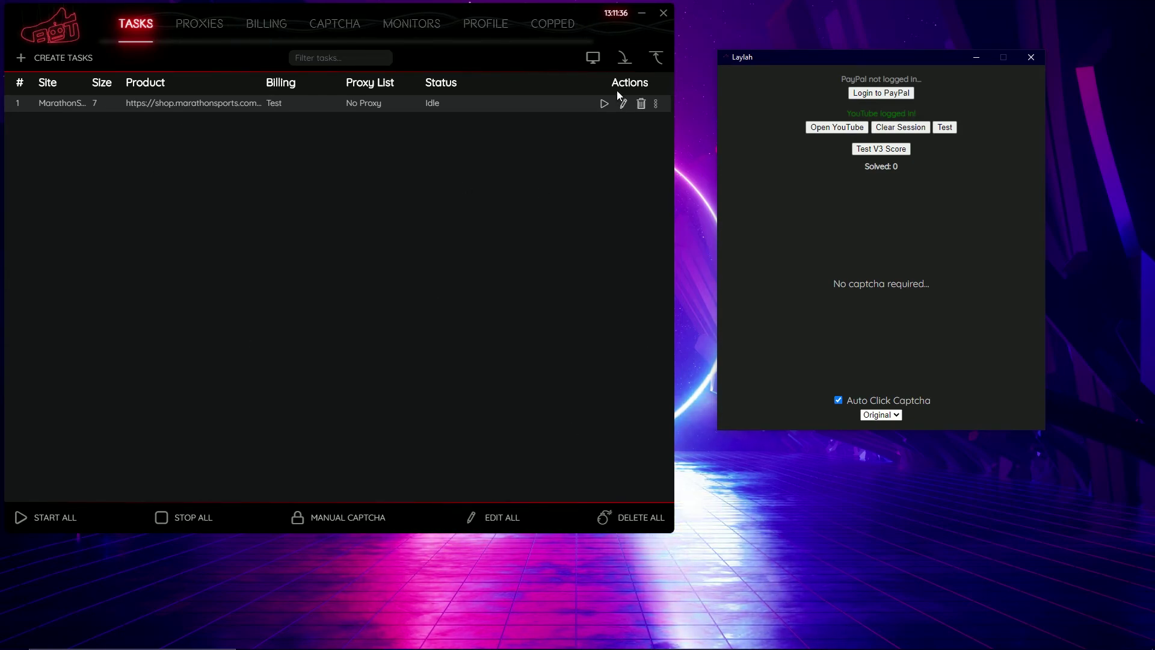
pyautogui.click(604, 104)
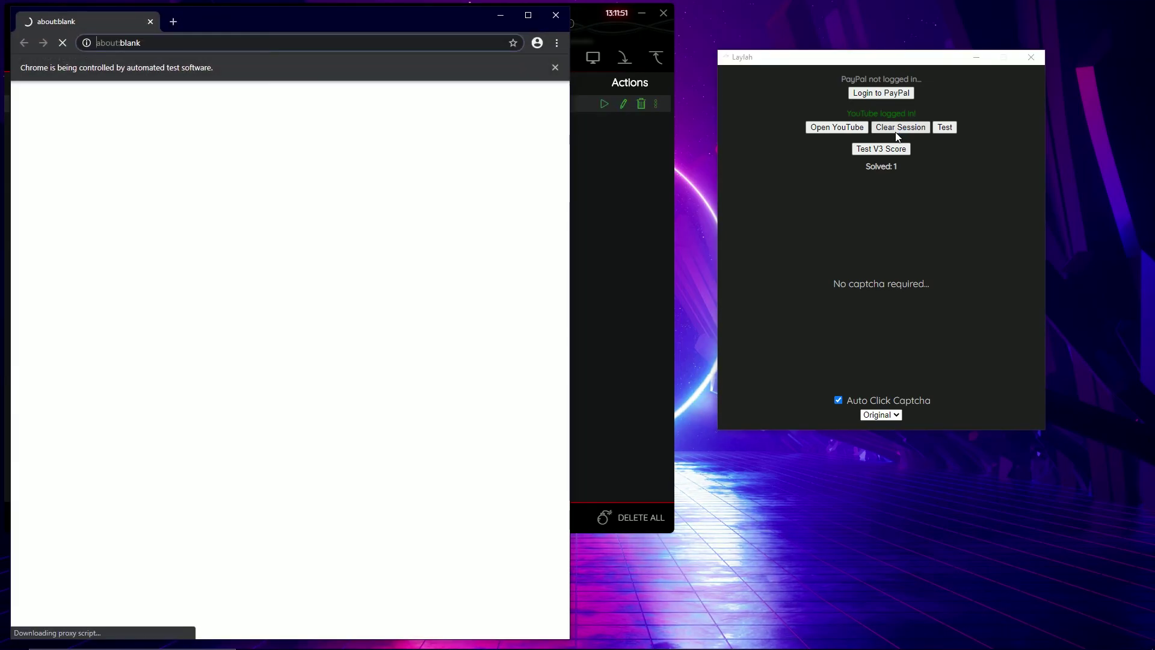
pyautogui.moveTo(317, 17); pyautogui.dragTo(384, 28)
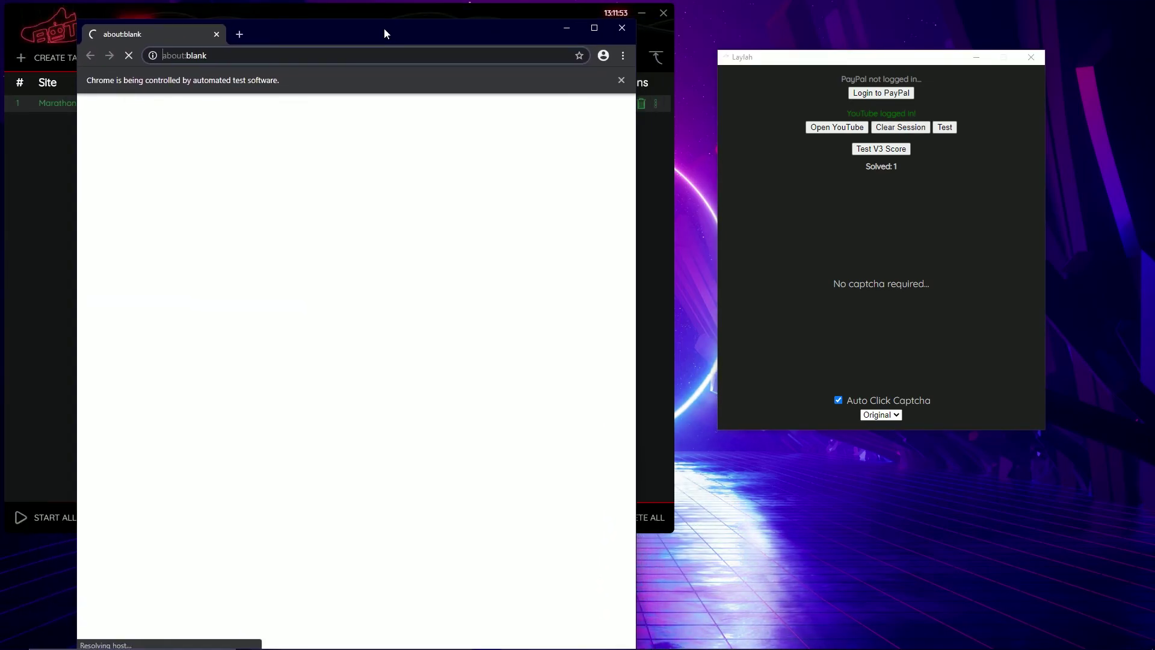